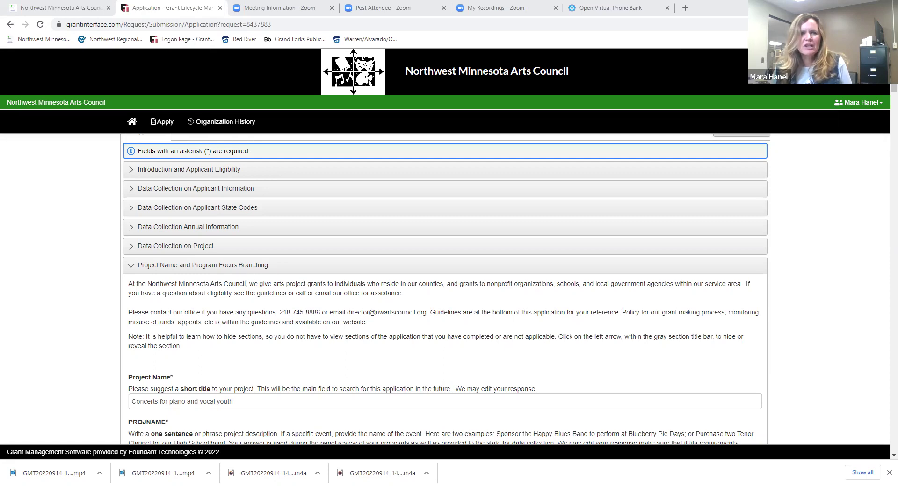
Review the project name and description fields, and collapse the Project Name and Program Focus Branching section
scroll(884, 91, "down", 3)
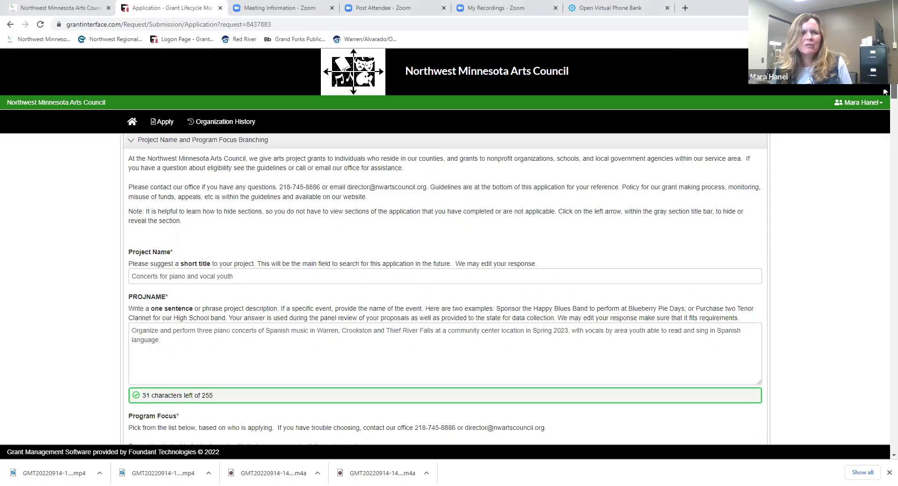
scroll(885, 92, "up", 1)
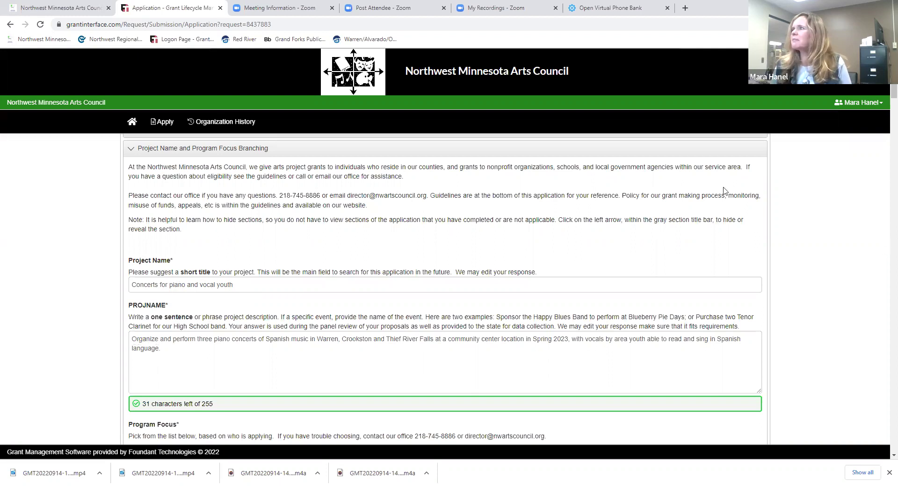
scroll(884, 187, "down", 2)
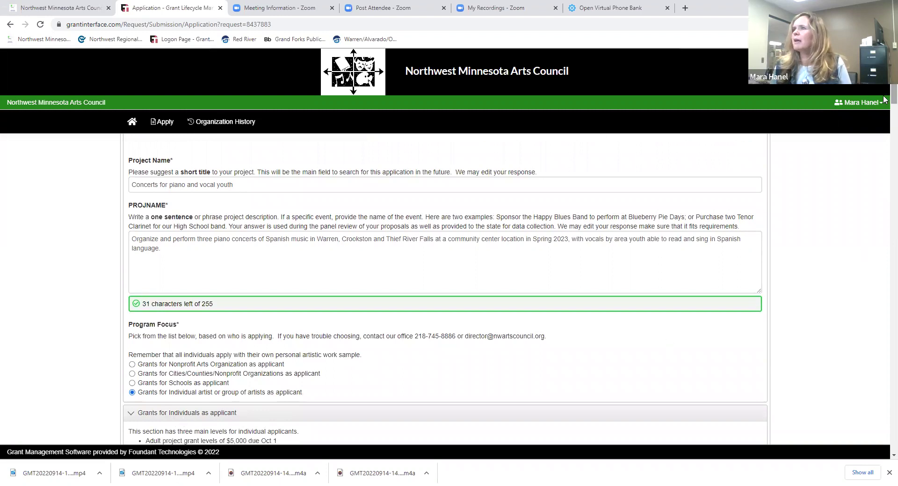
left_click_drag(893, 99, 883, 96)
scroll(883, 96, "up", 3)
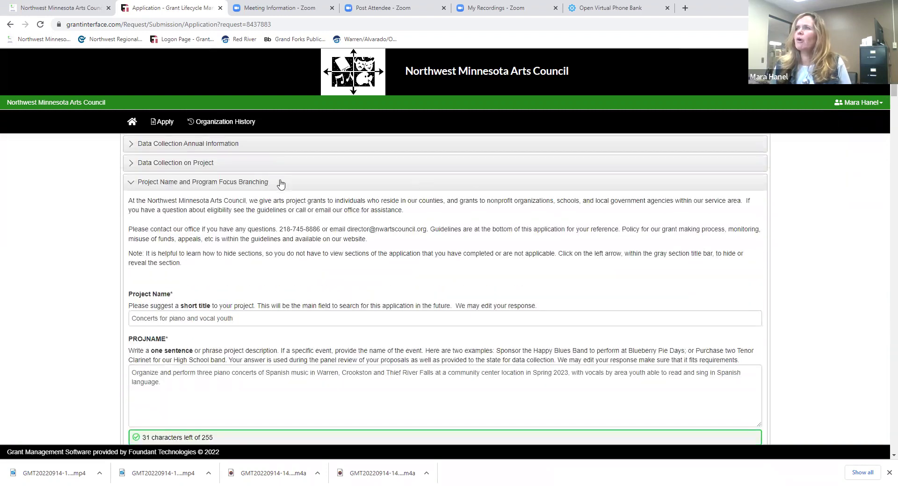
left_click(280, 183)
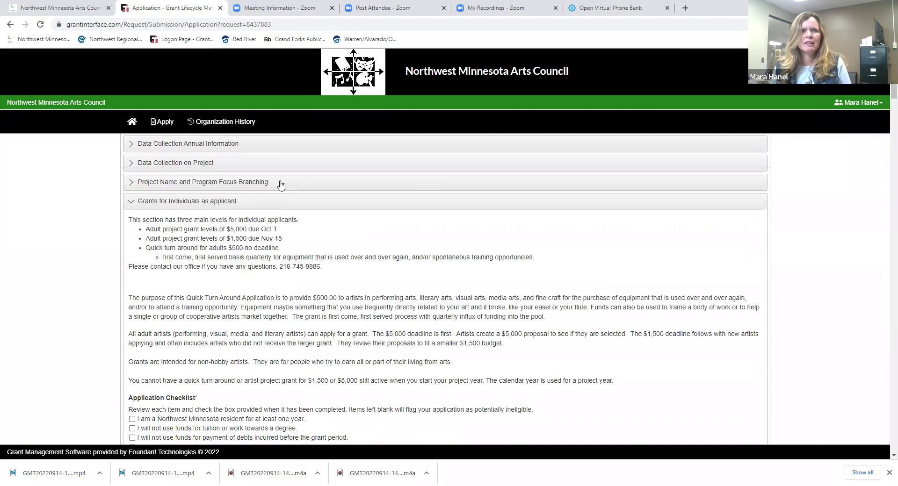
left_click(281, 183)
left_click(281, 183)
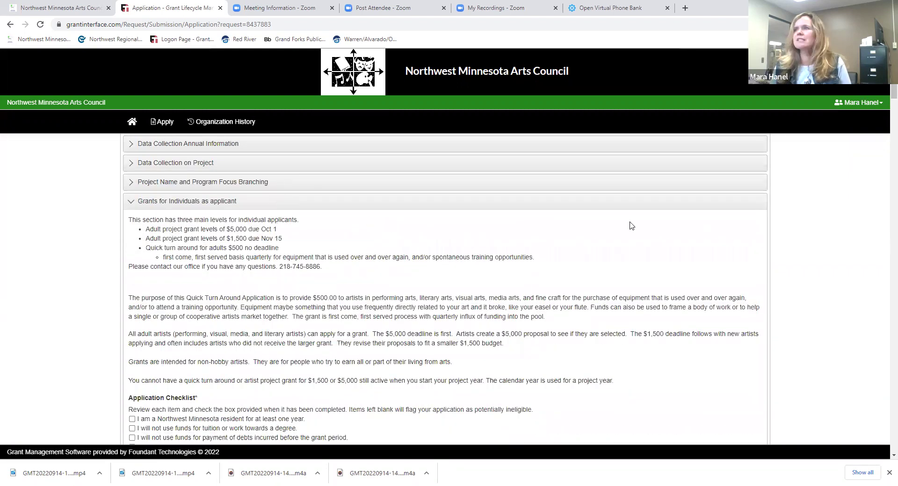
Confirm all four application checklist items for individual applicants and enter "Music" as the arts discipline
scroll(884, 93, "down", 2)
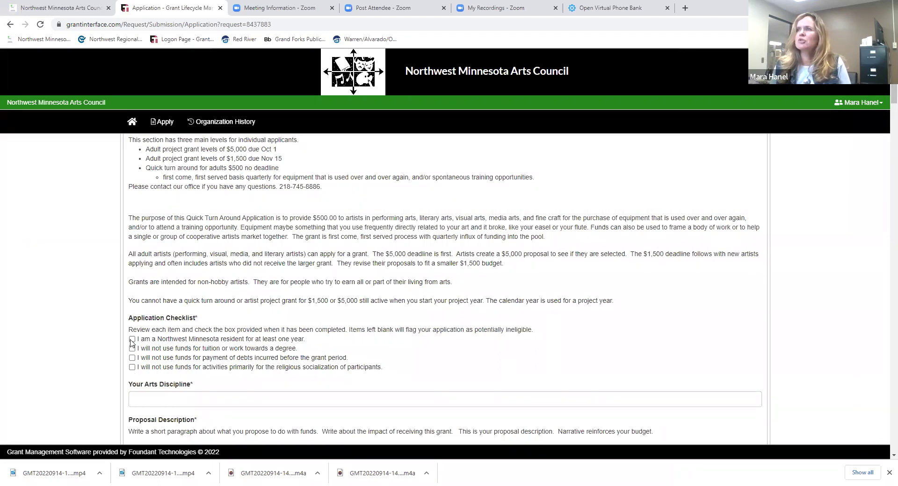
left_click(132, 339)
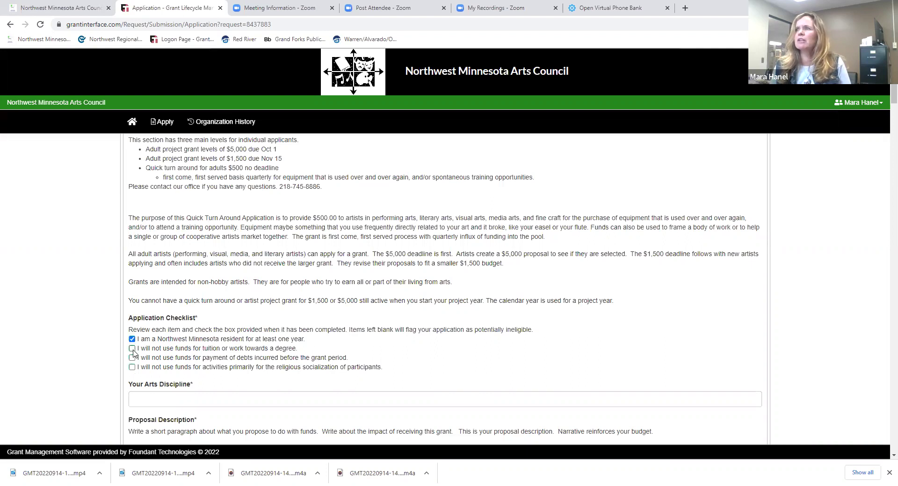
left_click(133, 350)
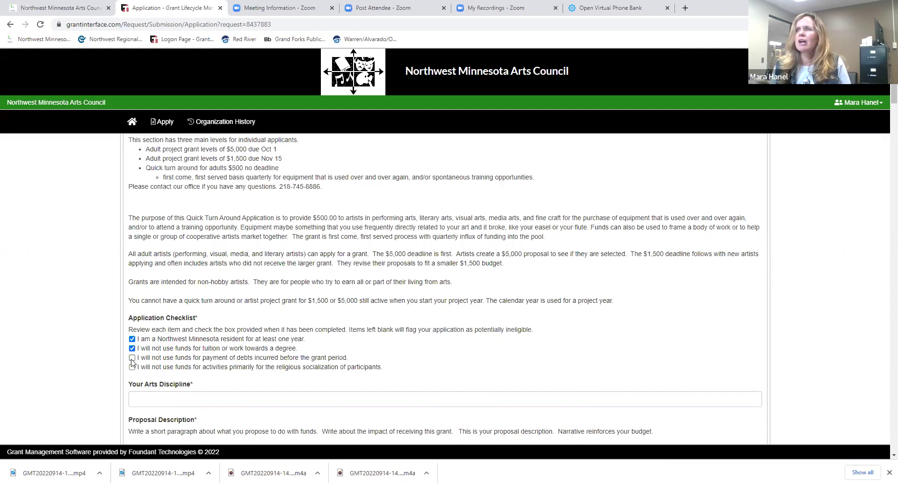
left_click(132, 359)
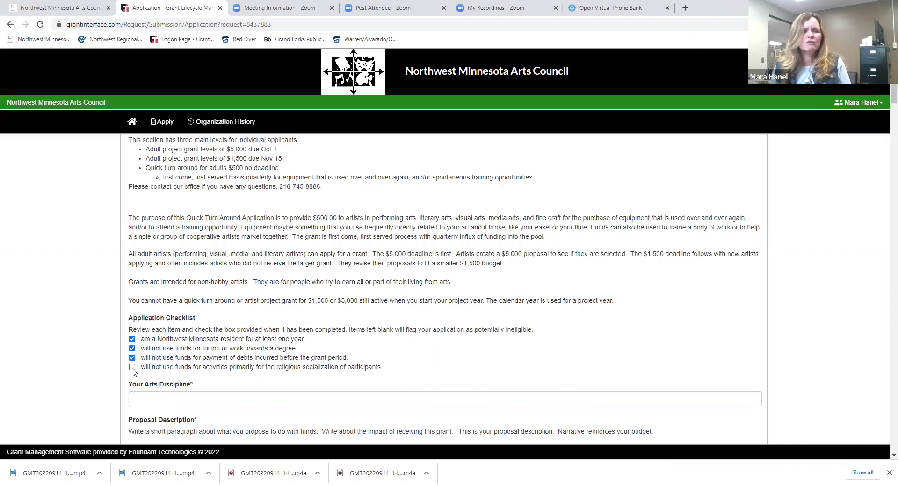
left_click(132, 368)
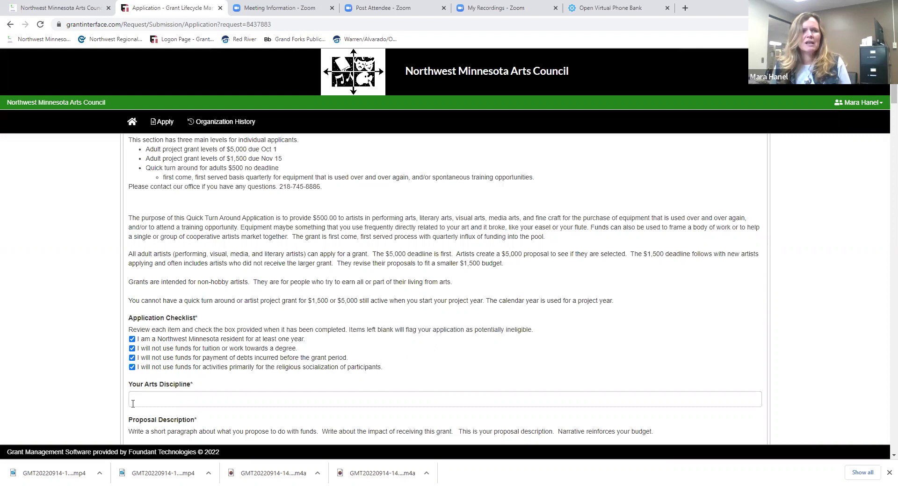
left_click(154, 402)
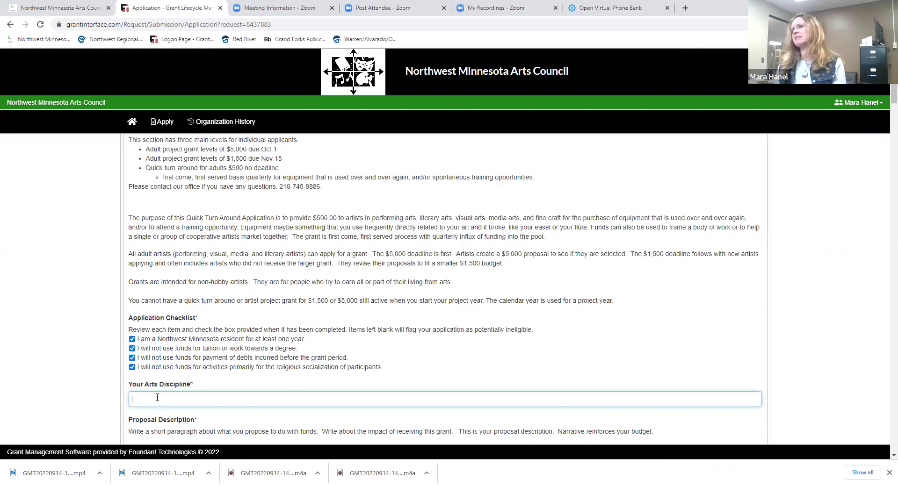
type("Music")
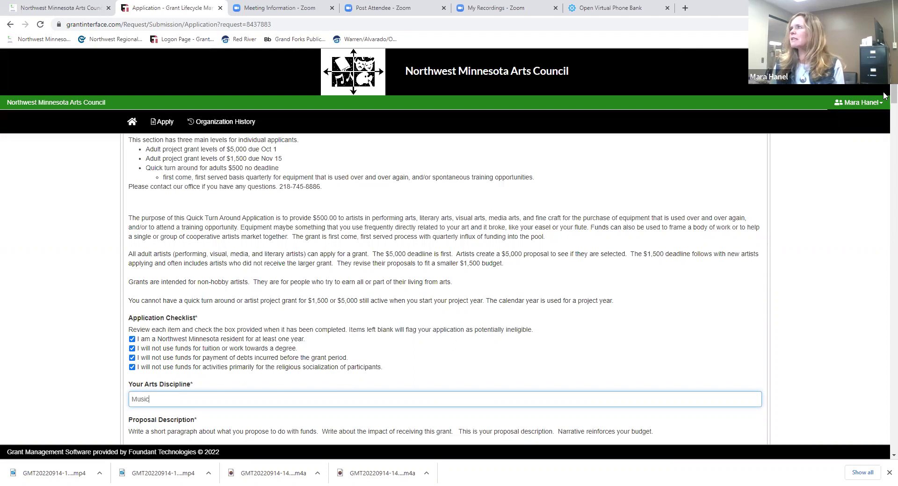
Choose "Artist project grant for $5,000" as the grant level requested, leaving the proposal description empty
scroll(884, 95, "down", 4)
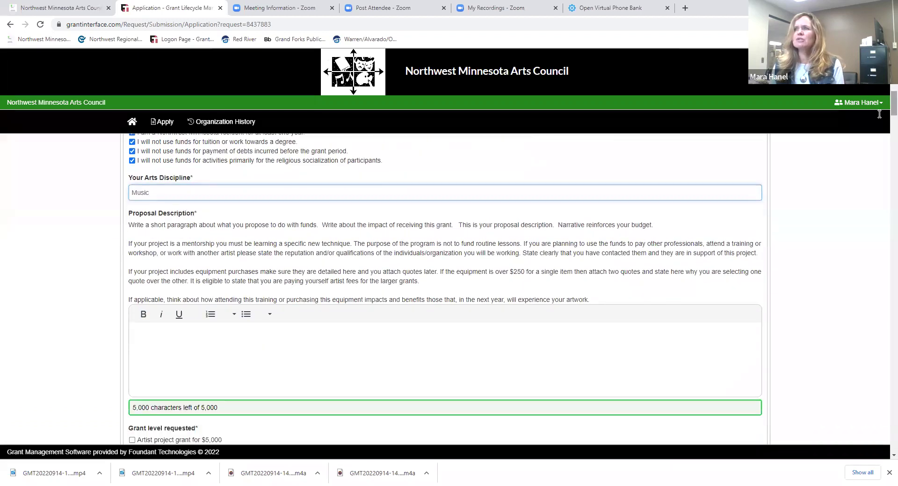
left_click(143, 345)
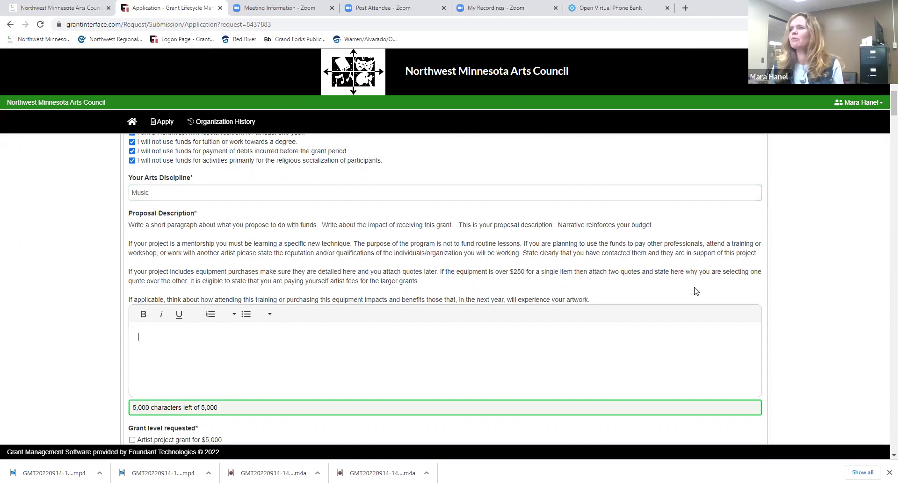
scroll(883, 103, "down", 2)
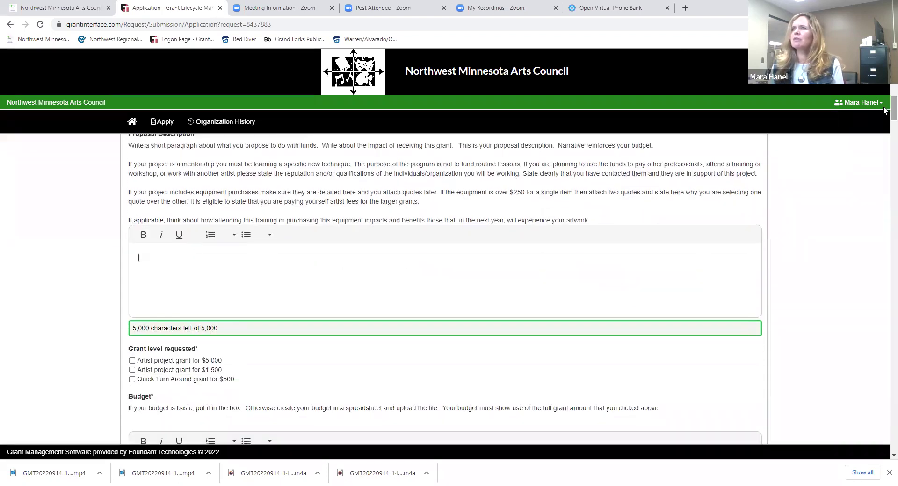
left_click(132, 363)
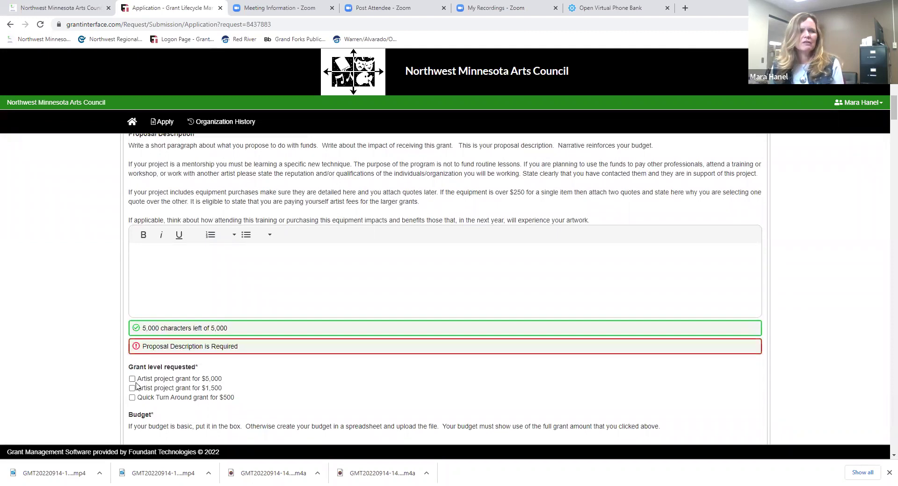
left_click(133, 380)
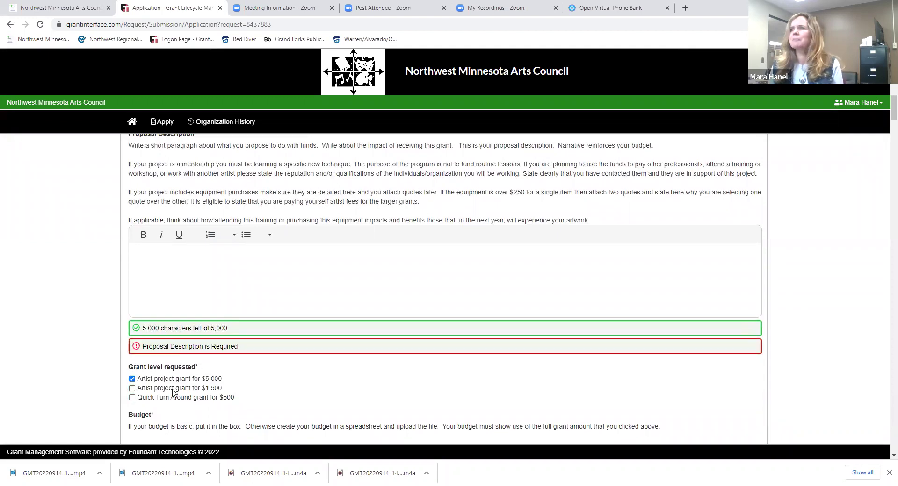
left_click(145, 257)
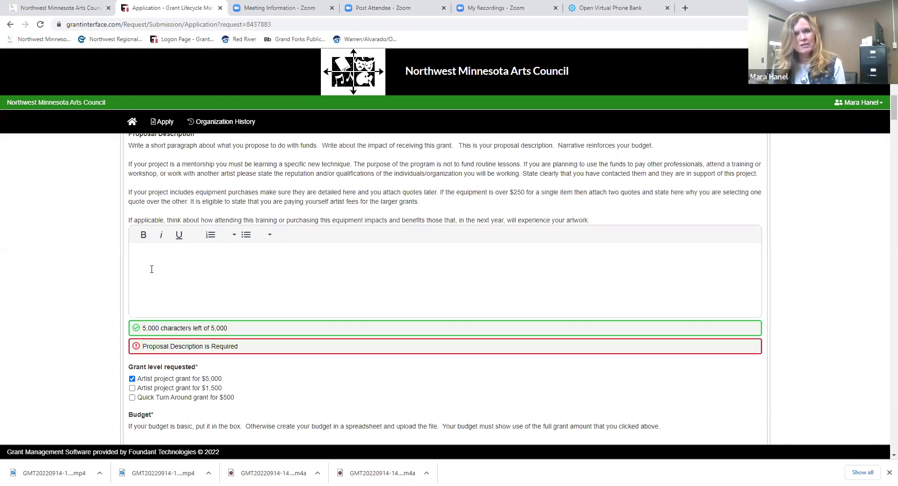
left_click(153, 271)
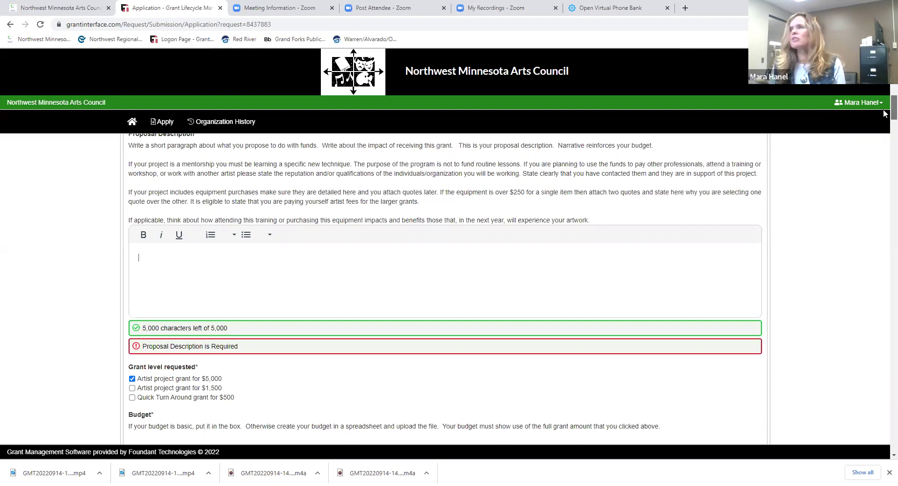
Enter the budget lines "Room rental = $500", "Mileage 60 x .625 =" and "Artist Fees ="
scroll(884, 113, "down", 1)
scroll(884, 113, "down", 3)
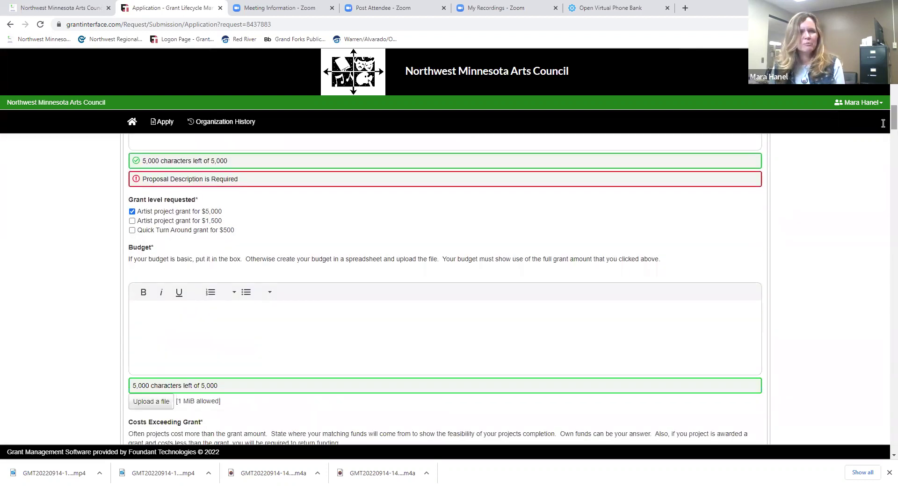
left_click(147, 324)
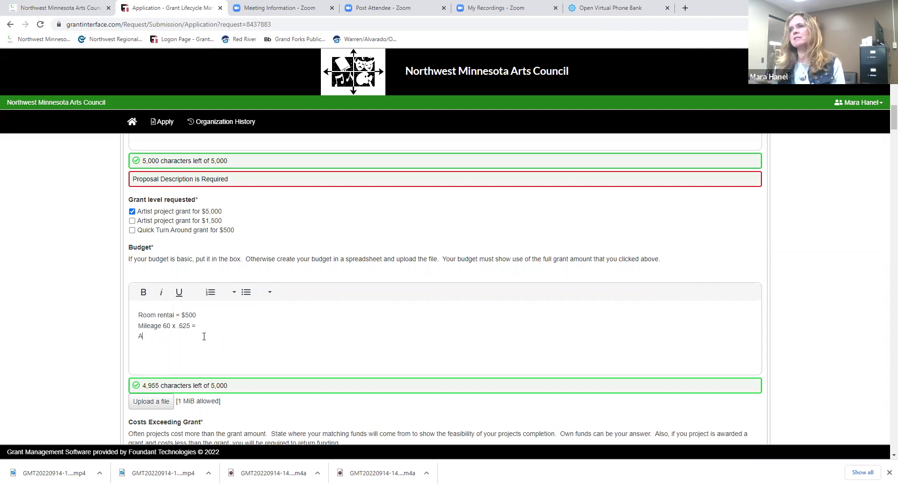
type("rtist F")
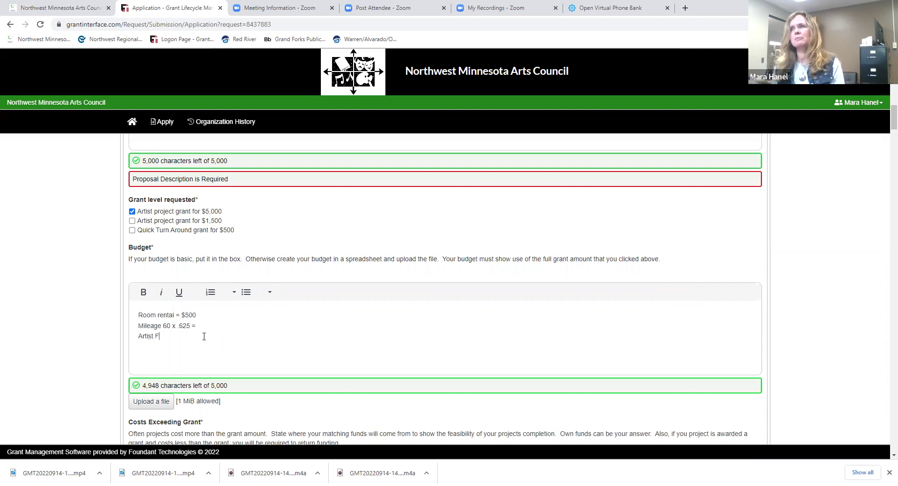
type("ees")
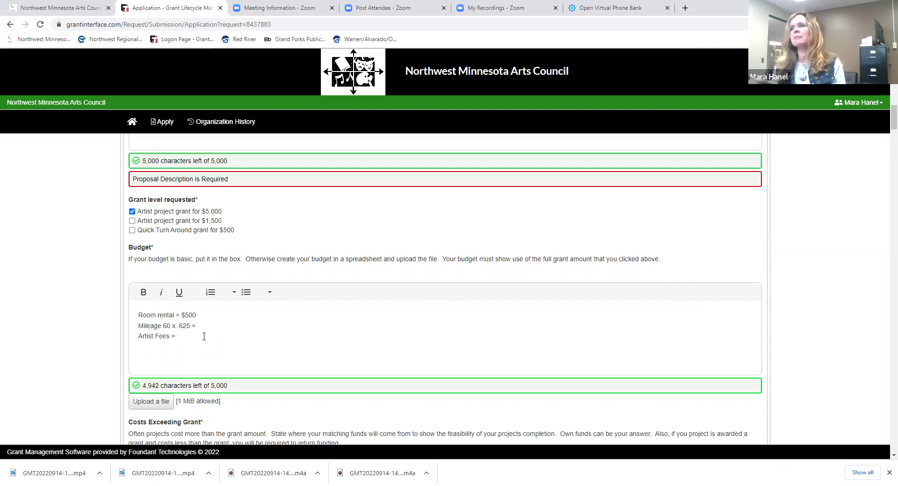
type(" =")
Add the budget line "Contracted Artist Fees = $" below the artist fees, without an amount
key("Return")
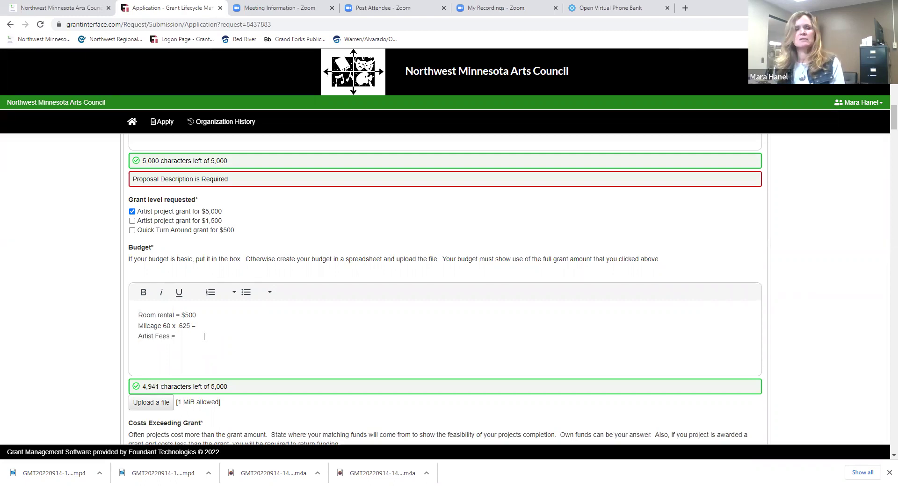
type("Cont")
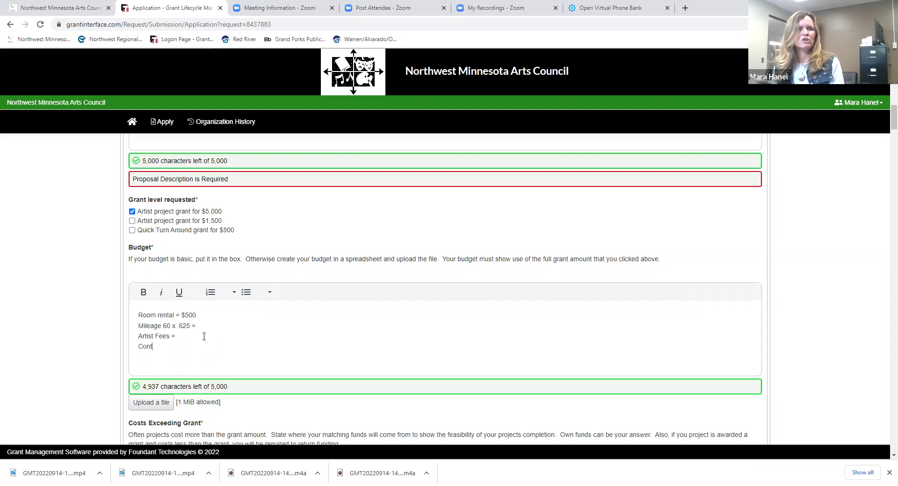
type("racted ")
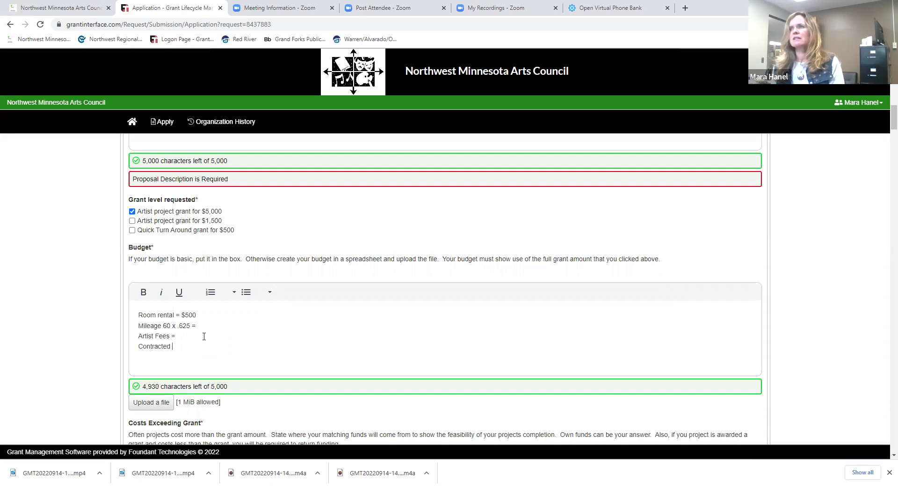
type("Artist")
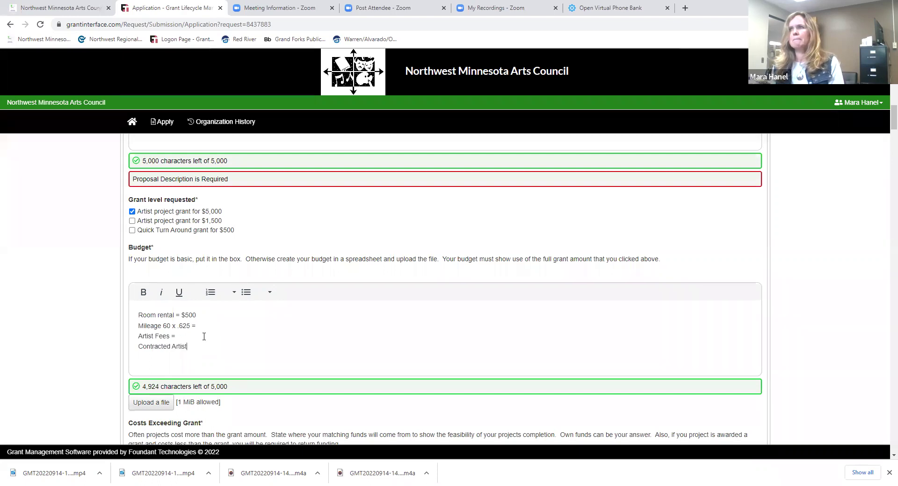
type(" Fees")
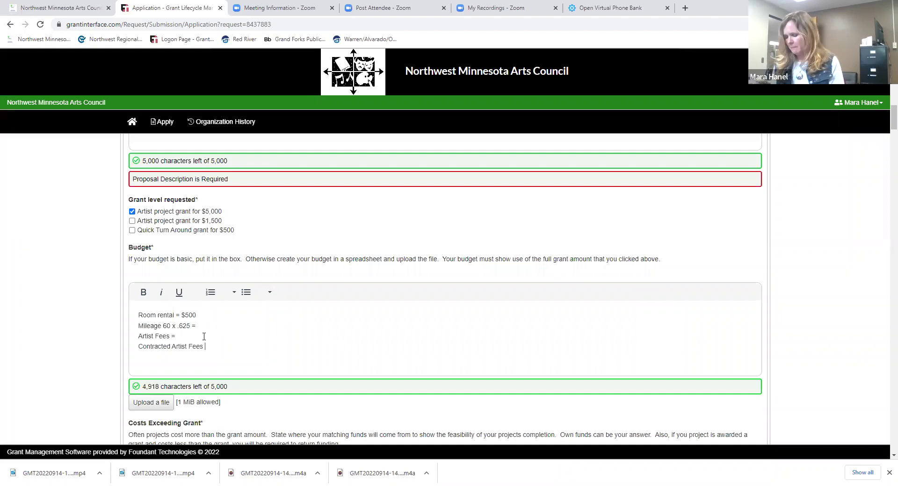
type(" = ")
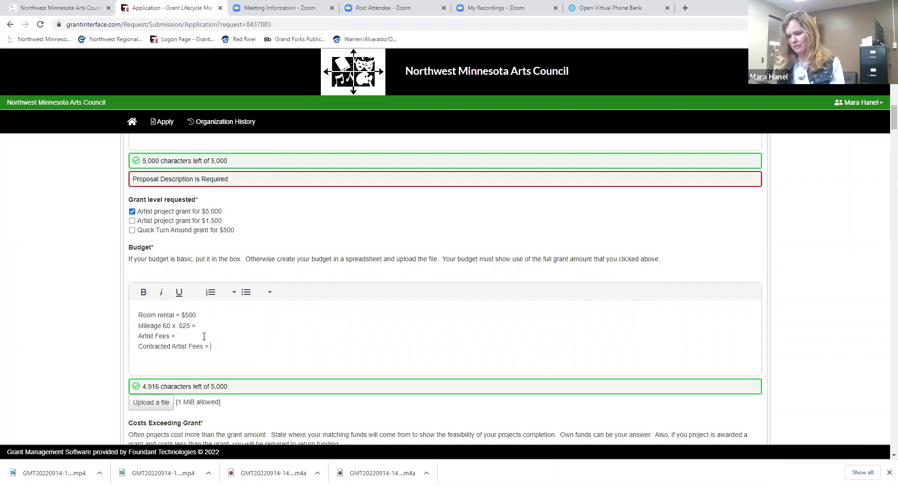
type("$")
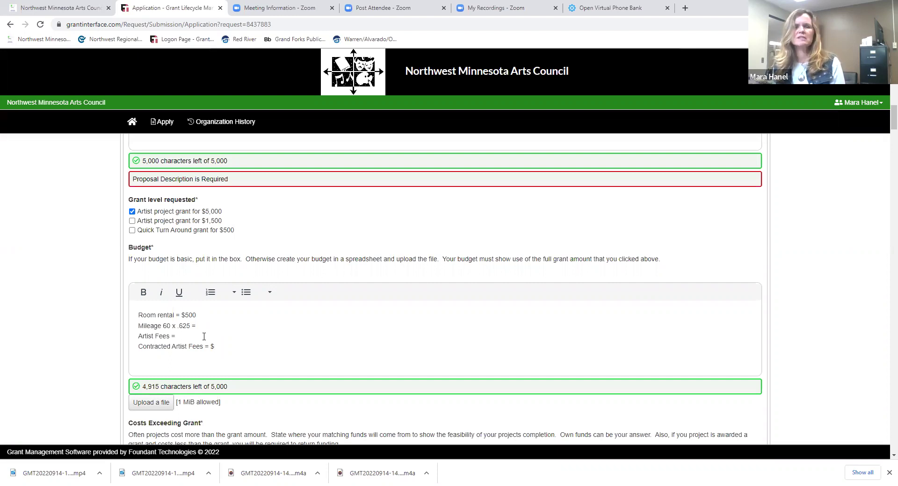
Add the budget line "Equipment Kiln = $2,350" below the contracted artist fees
key("Return")
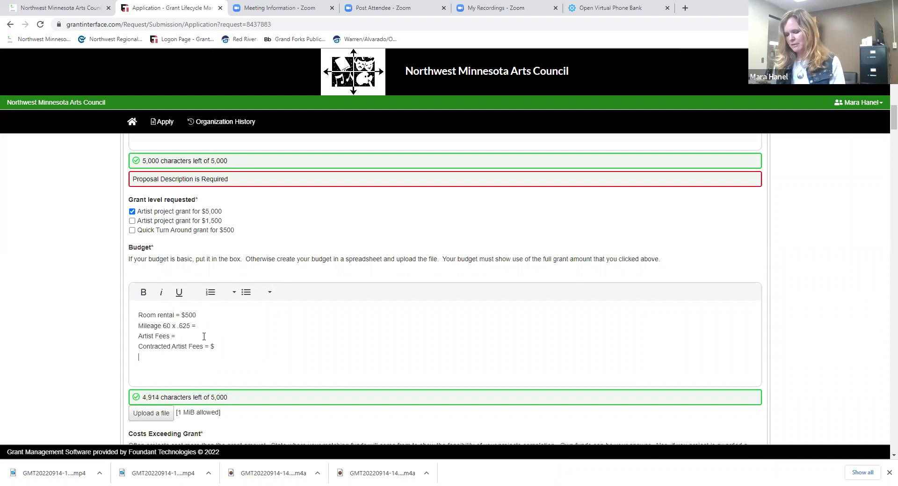
type("Equipment")
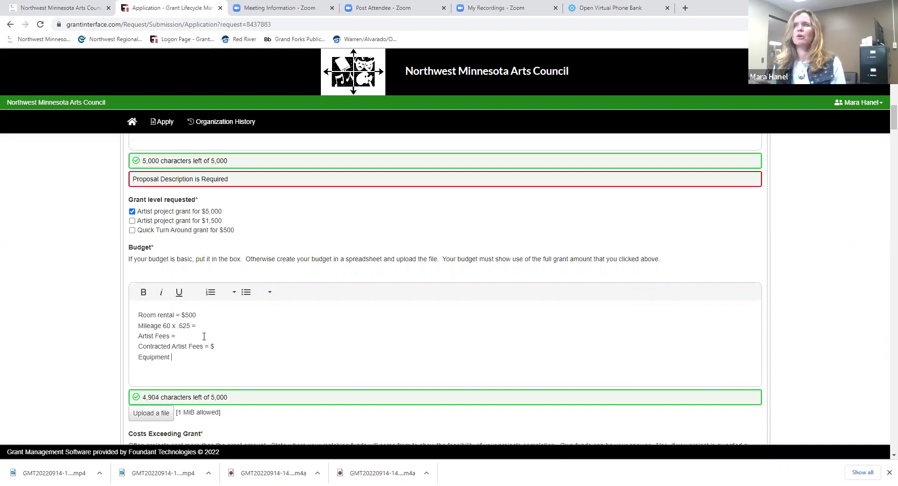
type("Kil")
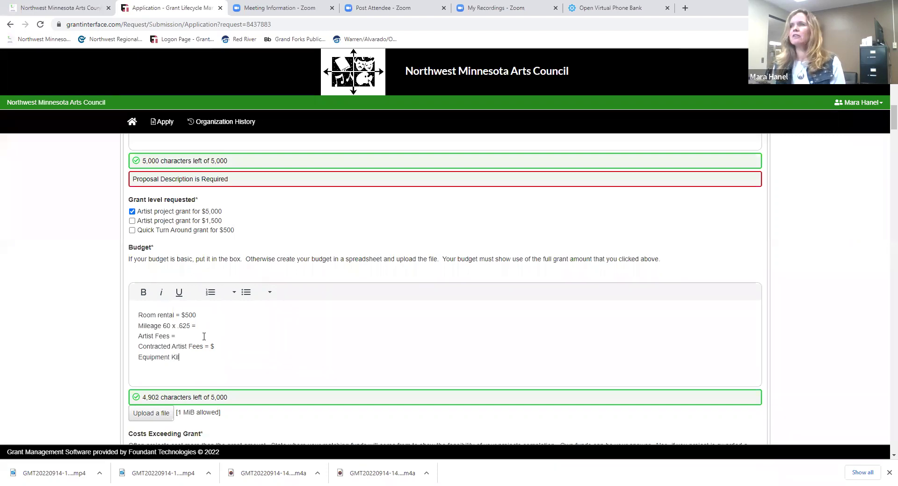
type("n = ")
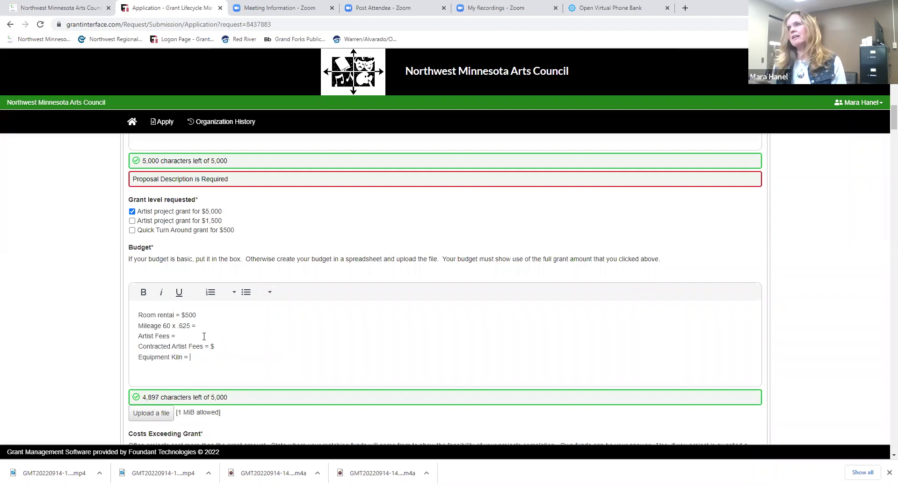
type("$")
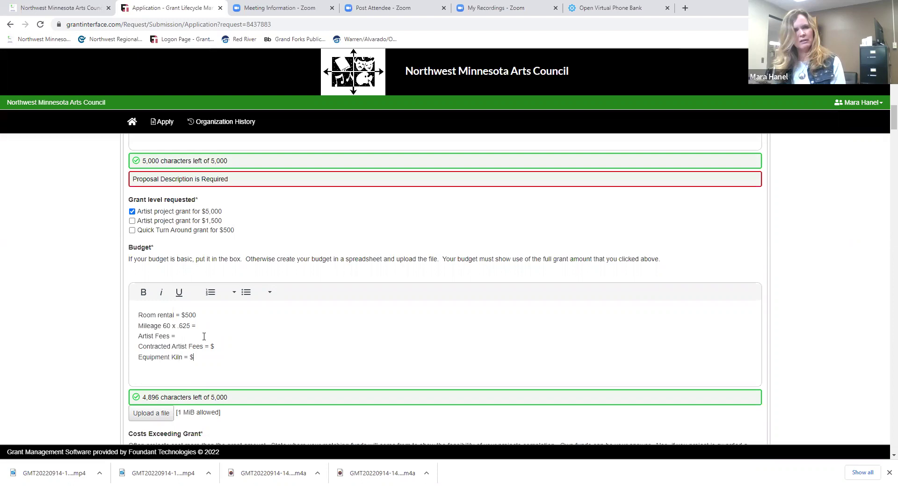
type("2,350")
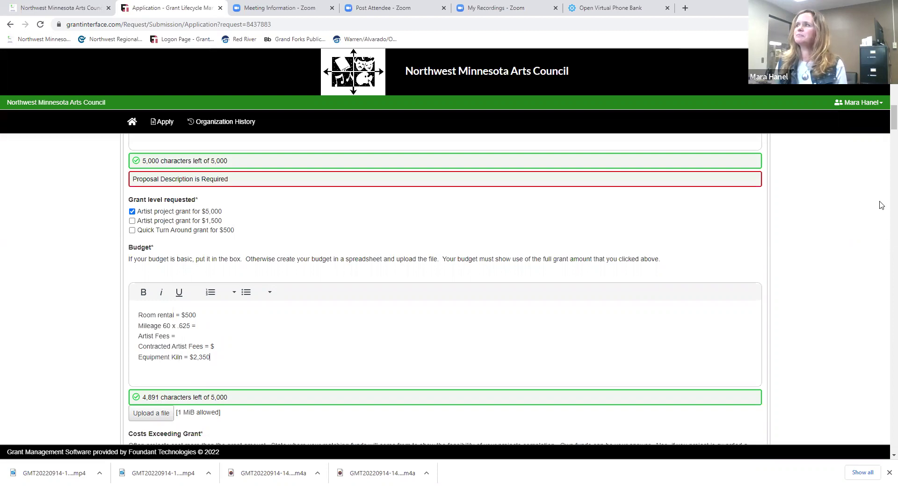
Try "Own funds" as the answer for costs exceeding the grant, and clear it again
scroll(885, 134, "down", 4)
scroll(883, 134, "down", 2)
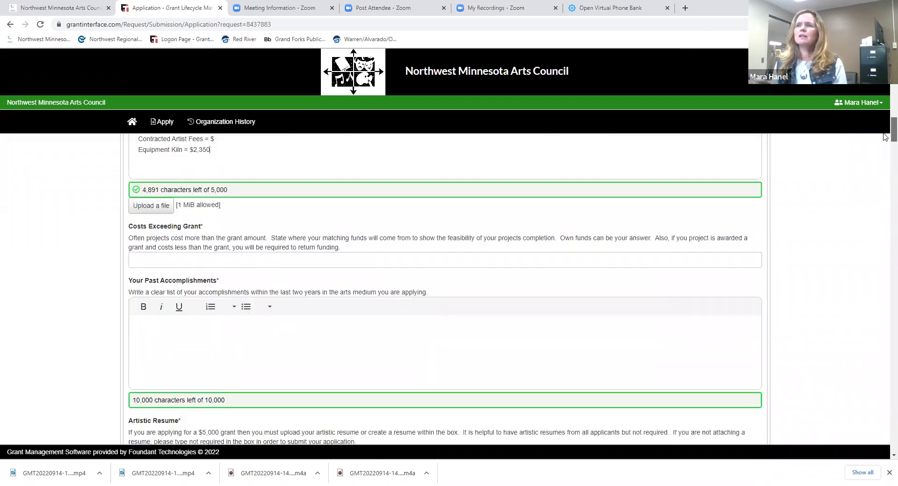
scroll(883, 131, "up", 4)
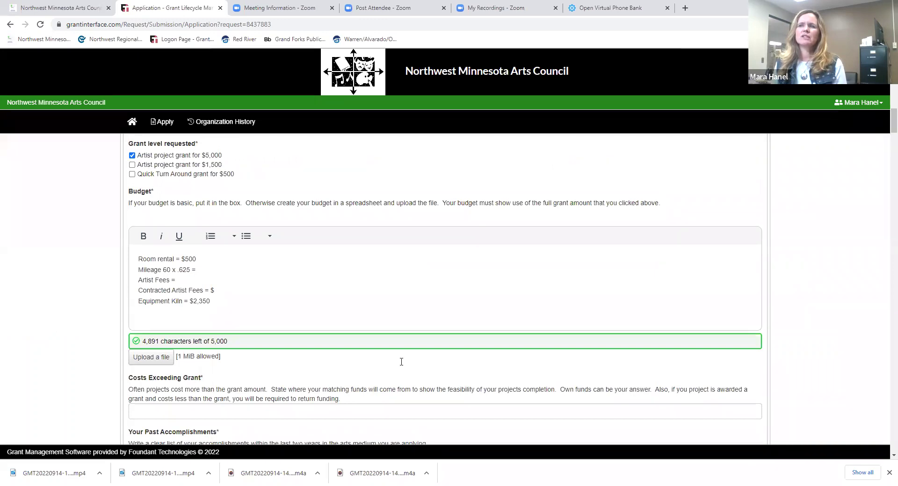
left_click(172, 411)
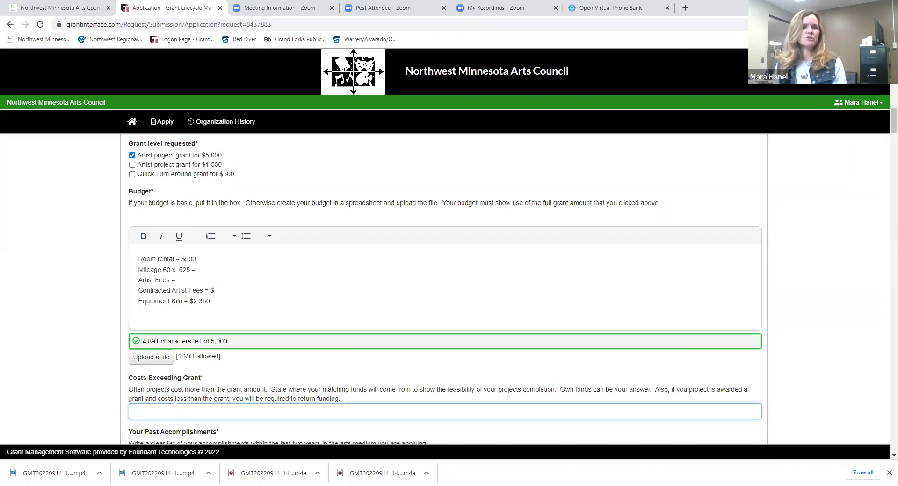
type("Own funds")
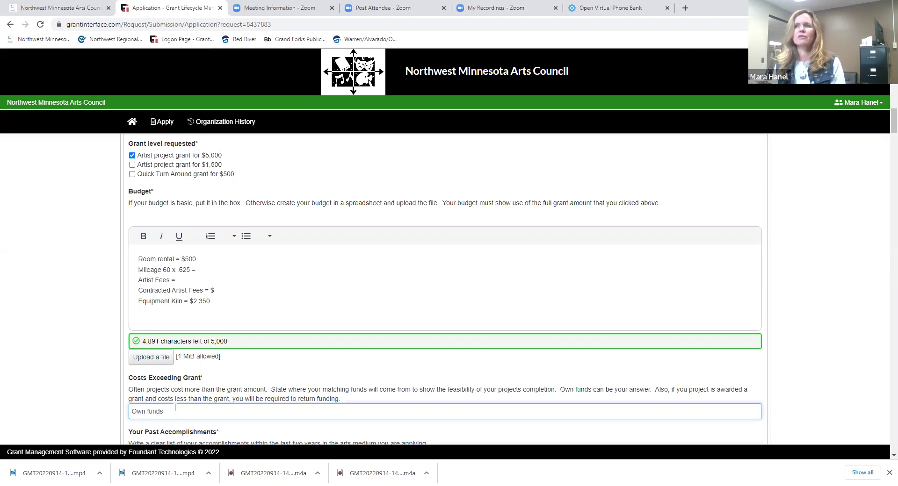
key("BackSpace")
key("BackSpace")
key("BackSpace")
key("BackSpace")
key("BackSpace")
key("BackSpace")
key("BackSpace")
key("BackSpace")
key("BackSpace")
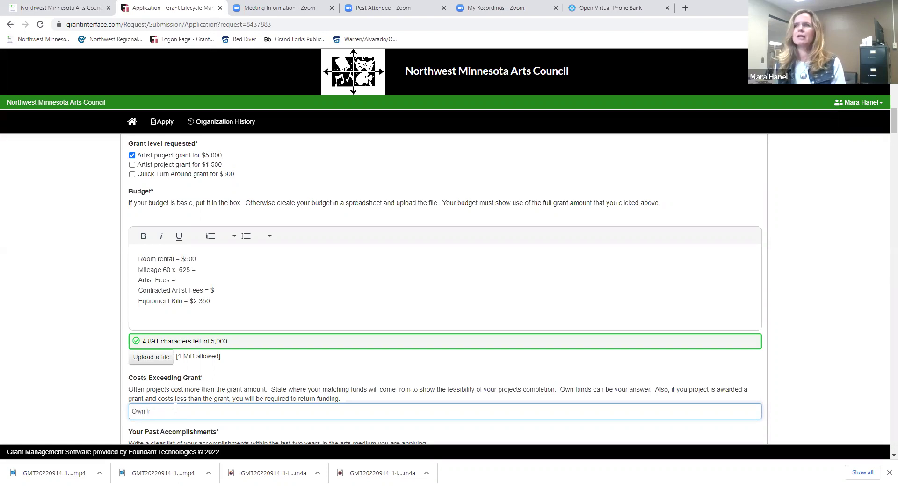
Try "Ticket revenue" as the source of matching funds for costs exceeding the grant, and erase it
type("Tickets")
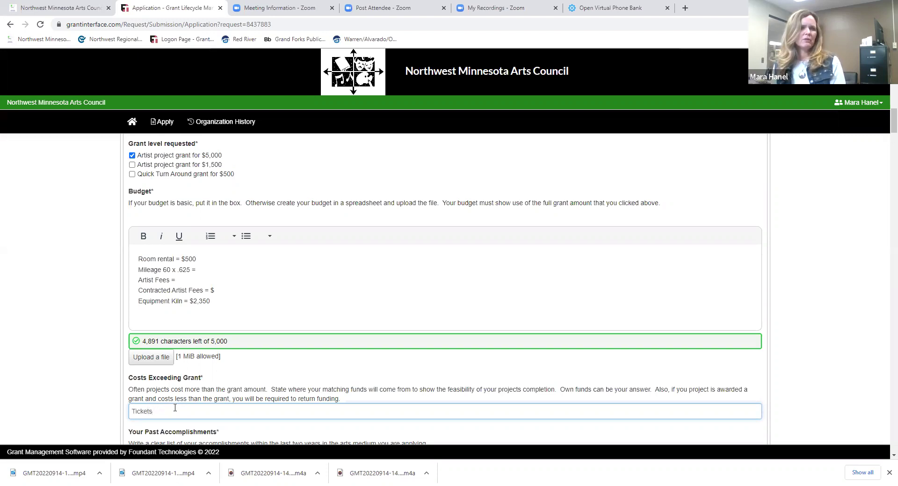
key("BackSpace")
key("BackSpace")
type("re")
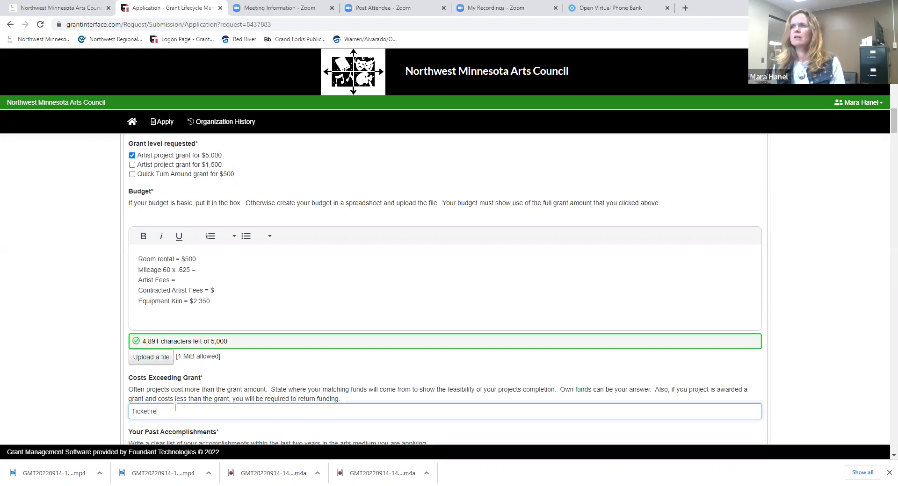
type("venue")
key("BackSpace")
key("BackSpace")
key("BackSpace")
key("BackSpace")
key("BackSpace")
key("BackSpace")
key("BackSpace")
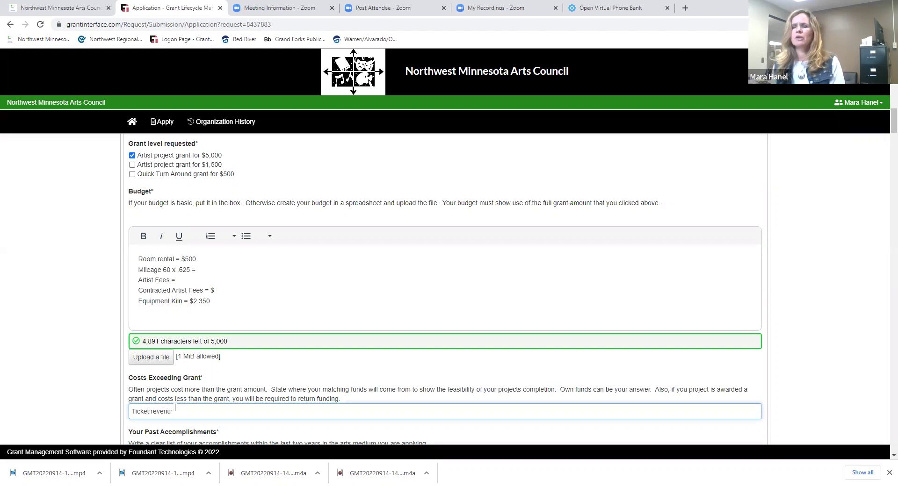
key("BackSpace")
key("BackSpace")
key("BackSpace")
key("BackSpace")
key("BackSpace")
Enter "Business donation" as the funding source for costs exceeding the grant
type("B")
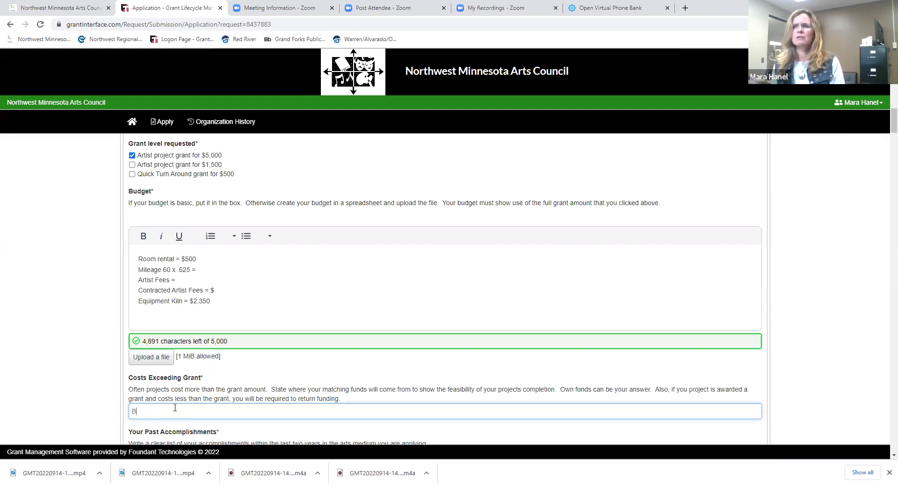
type("usin")
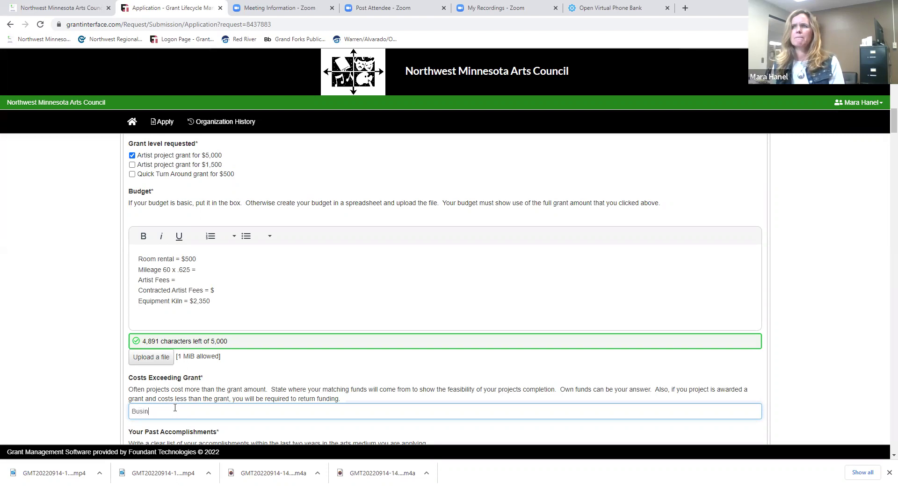
type("ess donation")
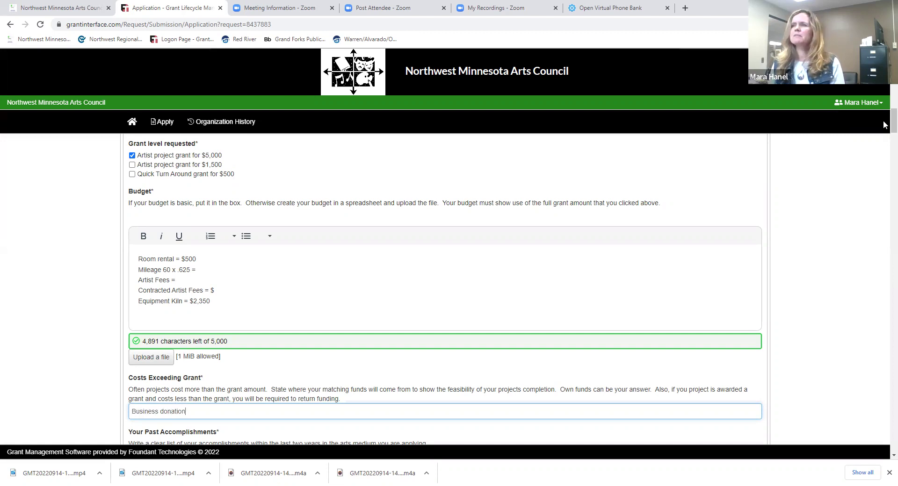
Review the requirements for past accomplishments, artistic resume, work sample and letter of recommendation, leaving them empty
scroll(883, 124, "down", 3)
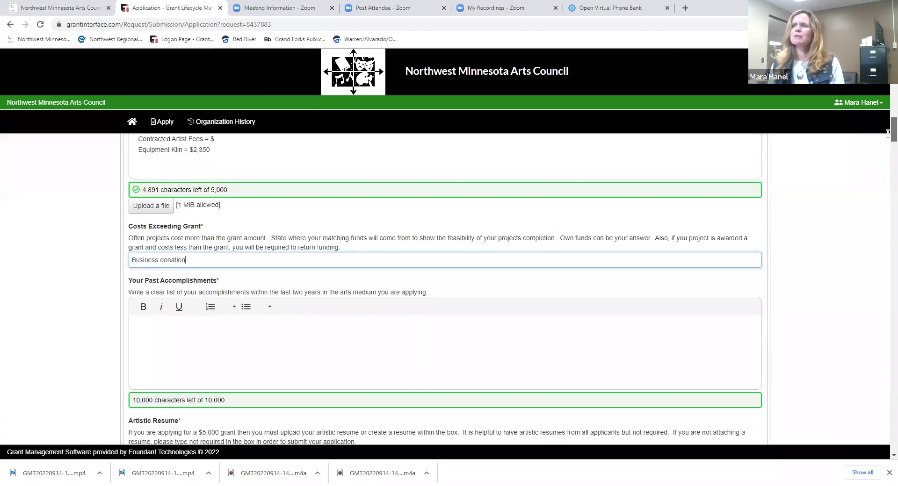
left_click(140, 323)
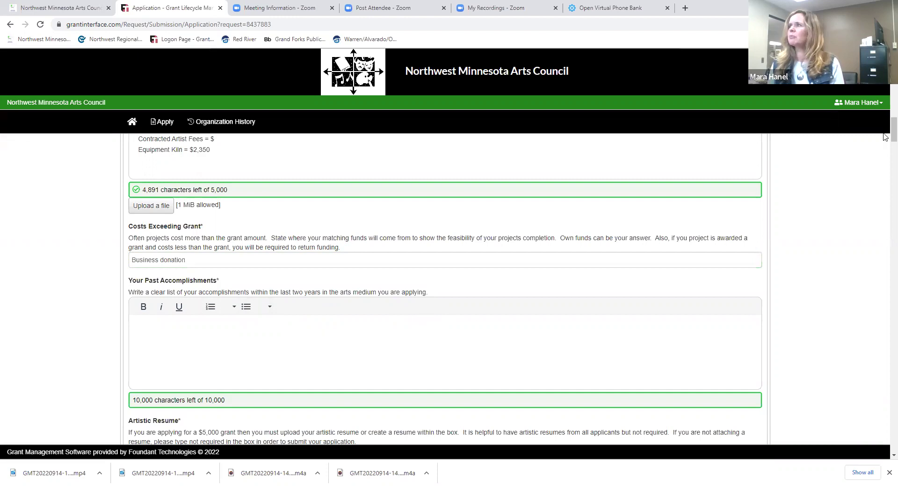
scroll(884, 139, "down", 1)
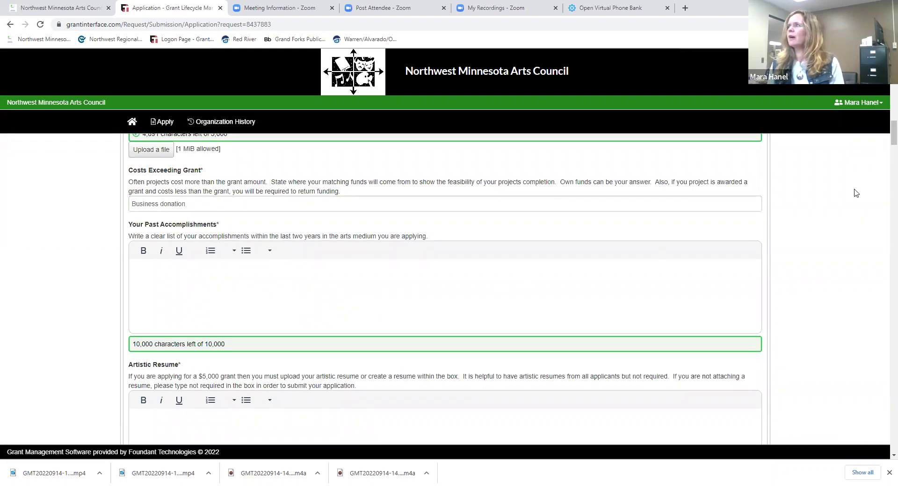
scroll(886, 136, "down", 2)
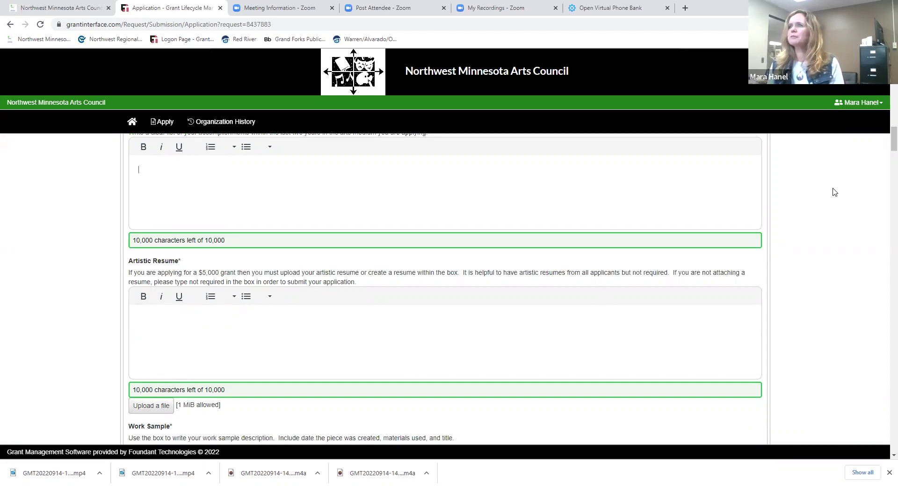
scroll(885, 148, "down", 4)
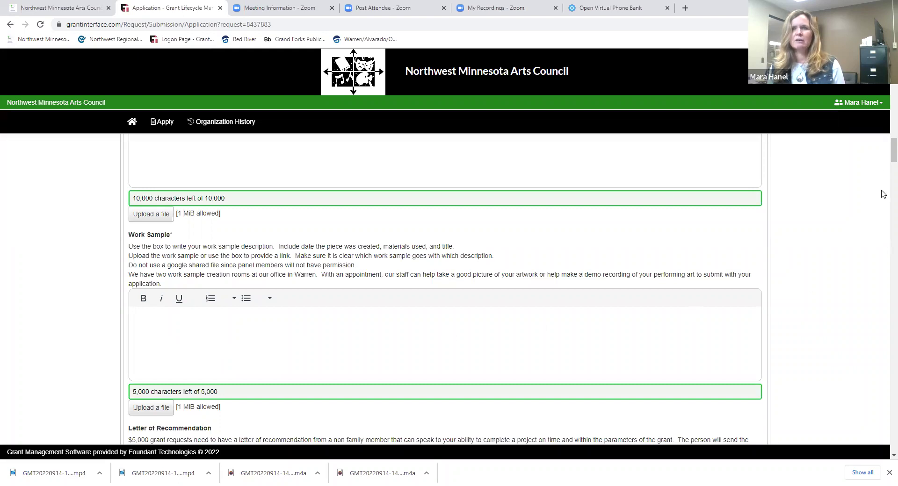
scroll(885, 155, "down", 1)
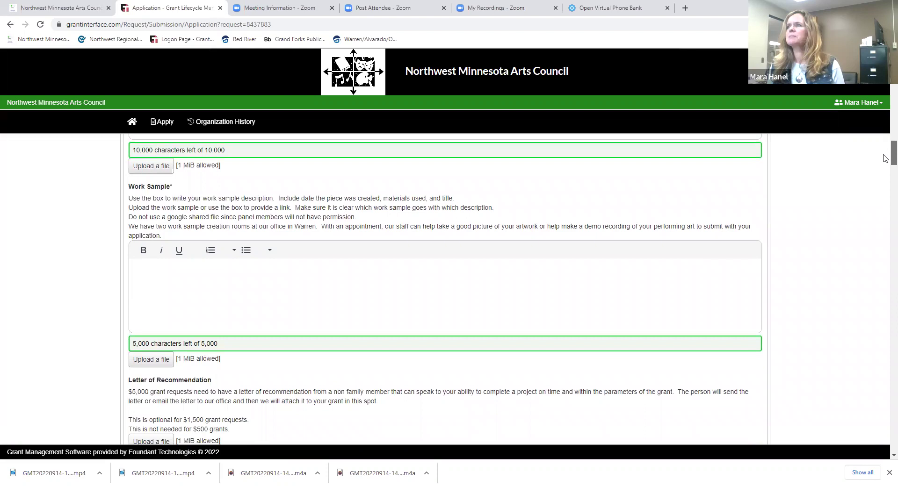
scroll(885, 159, "down", 3)
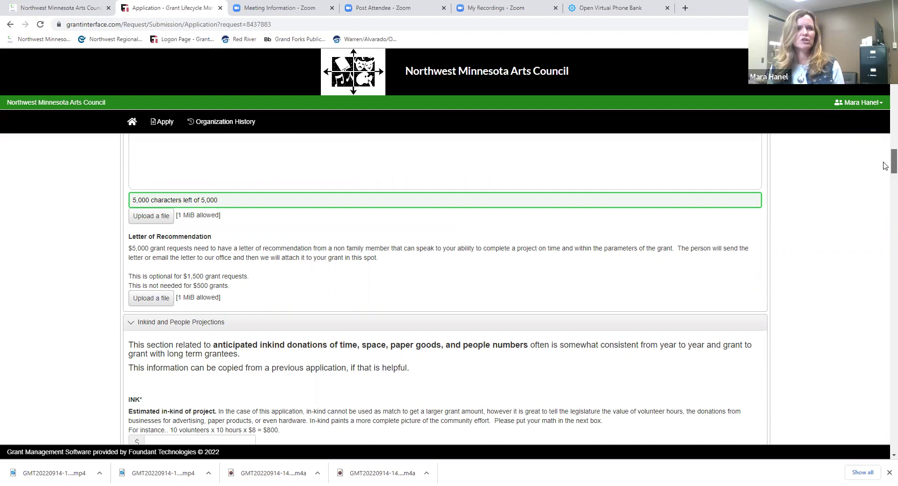
scroll(885, 167, "down", 1)
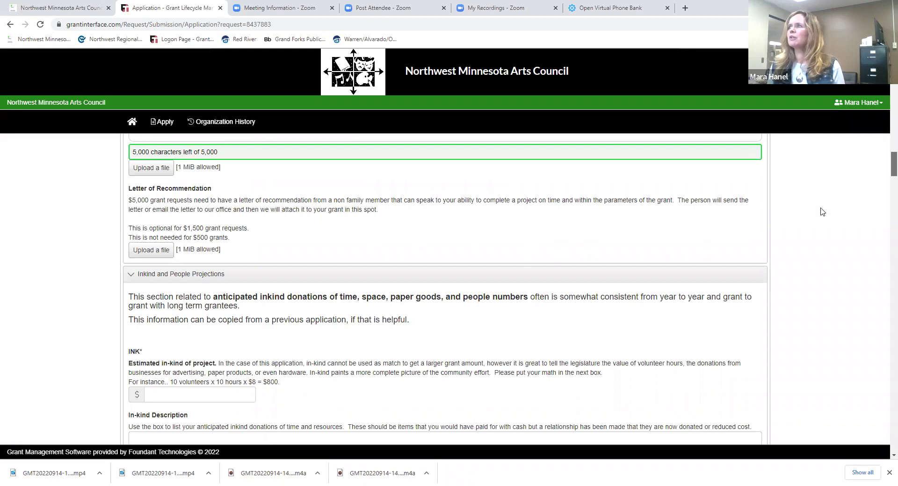
Examine the questions on in-kind and people projections, anticipated dates and venues, and program goals
scroll(885, 167, "down", 2)
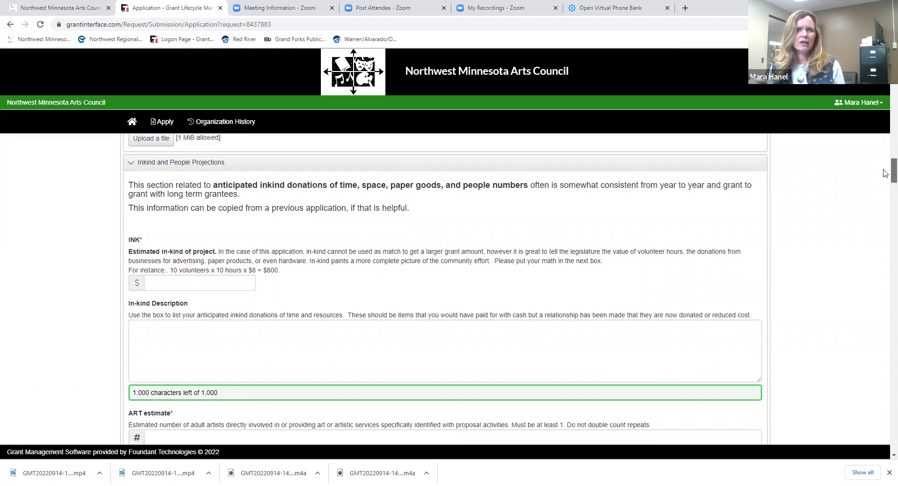
scroll(885, 173, "down", 1)
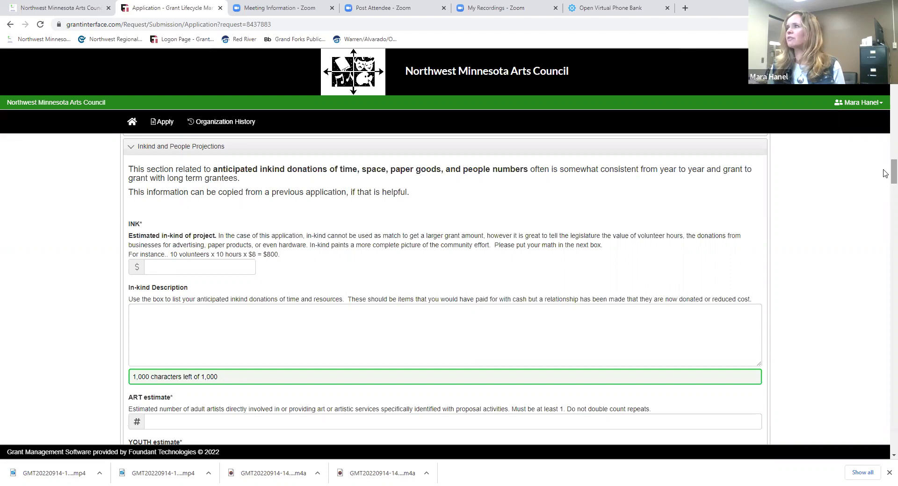
scroll(885, 182, "down", 3)
scroll(886, 182, "down", 1)
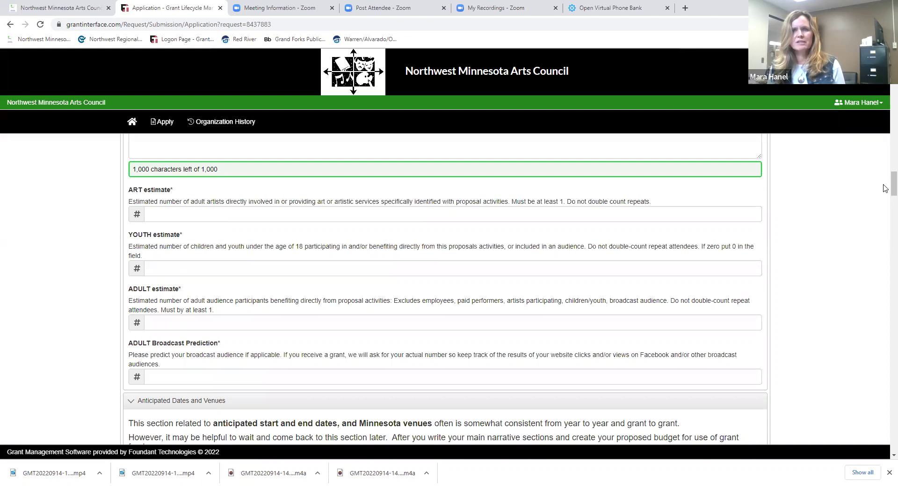
scroll(884, 189, "up", 1)
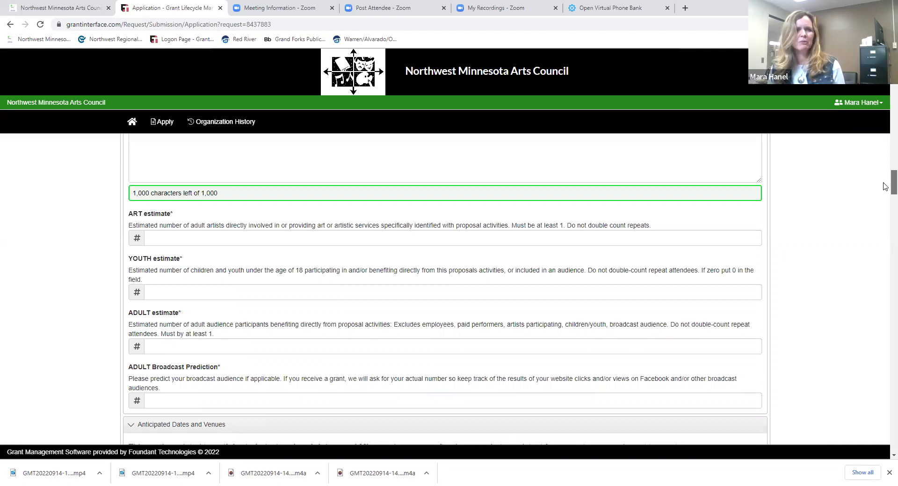
left_click_drag(884, 185, 885, 189)
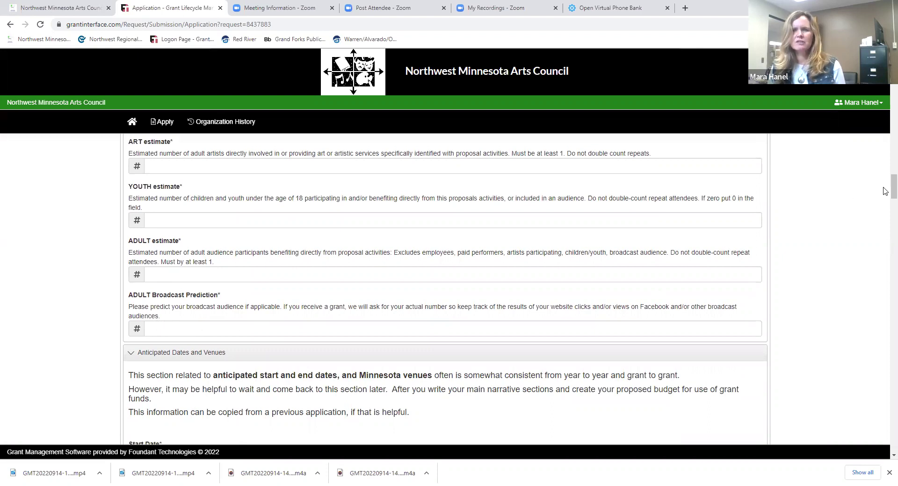
left_click_drag(884, 181, 884, 194)
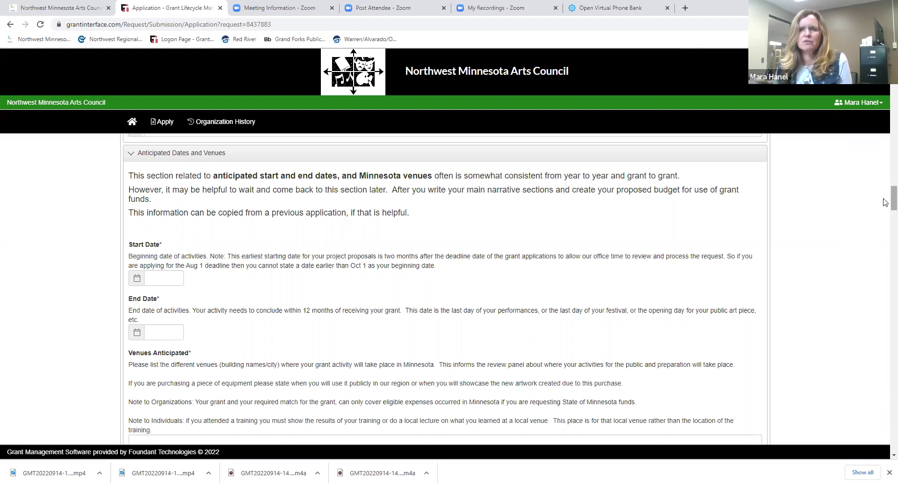
scroll(884, 204, "down", 3)
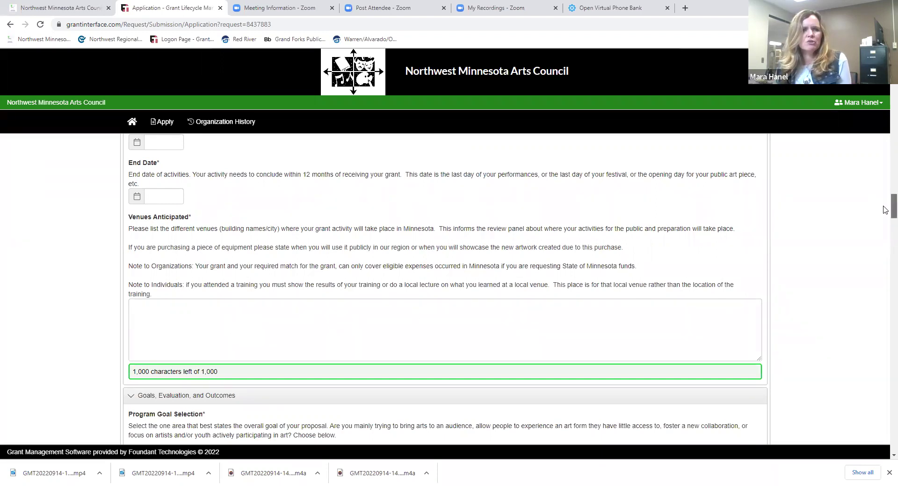
scroll(885, 211, "down", 1)
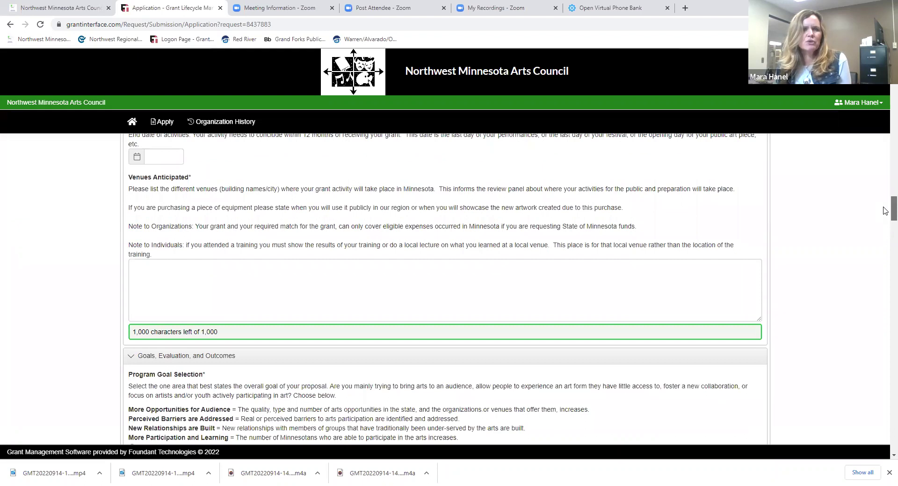
scroll(885, 211, "down", 1)
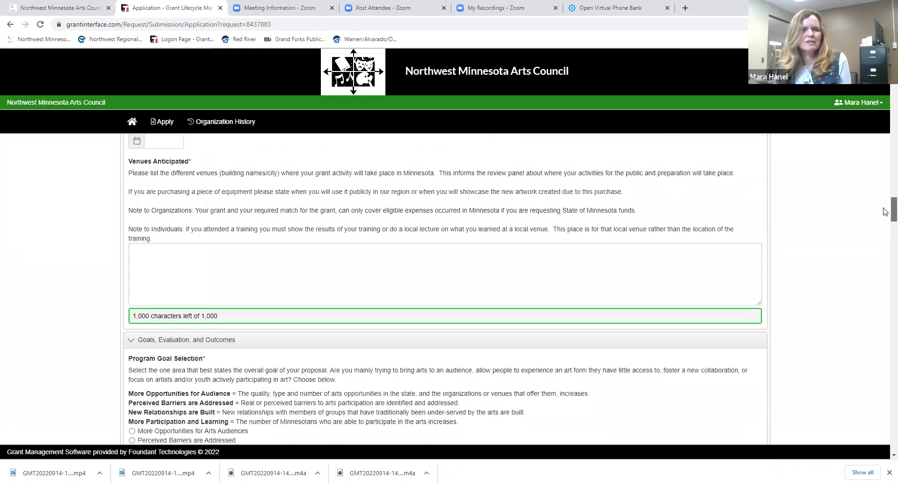
scroll(885, 215, "down", 3)
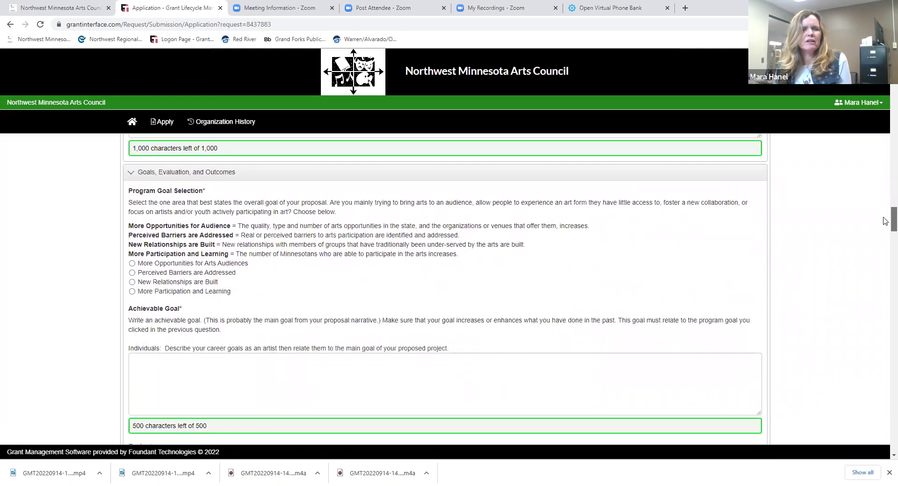
Examine the achievable goal, evaluation and methods of evaluation questions, and the needs assessment section on community, needs and ideas
scroll(884, 222, "down", 1)
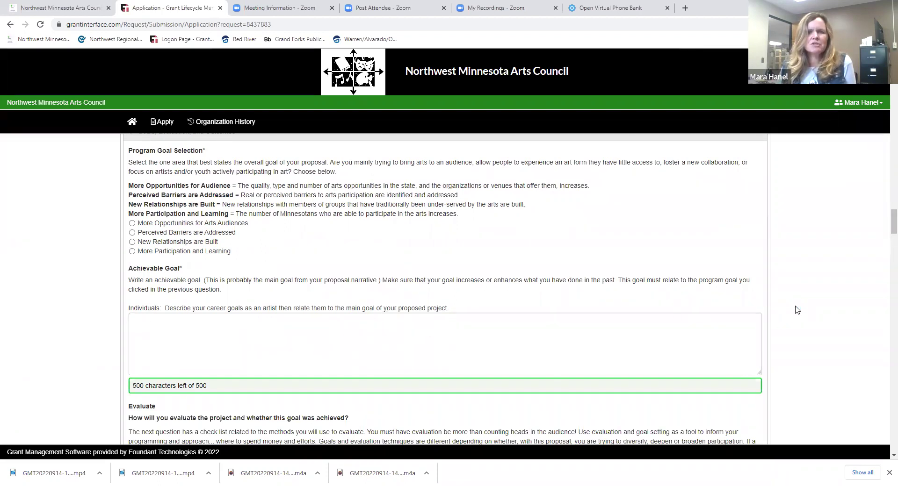
scroll(886, 226, "down", 3)
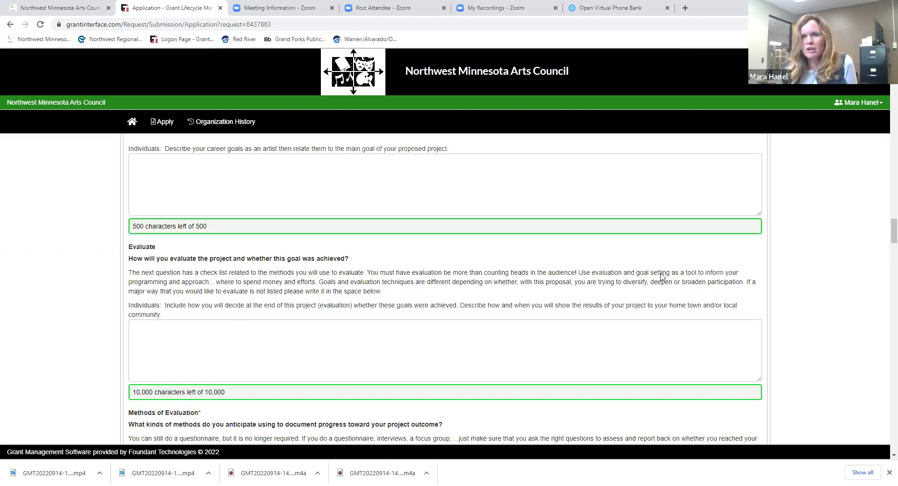
scroll(886, 237, "down", 2)
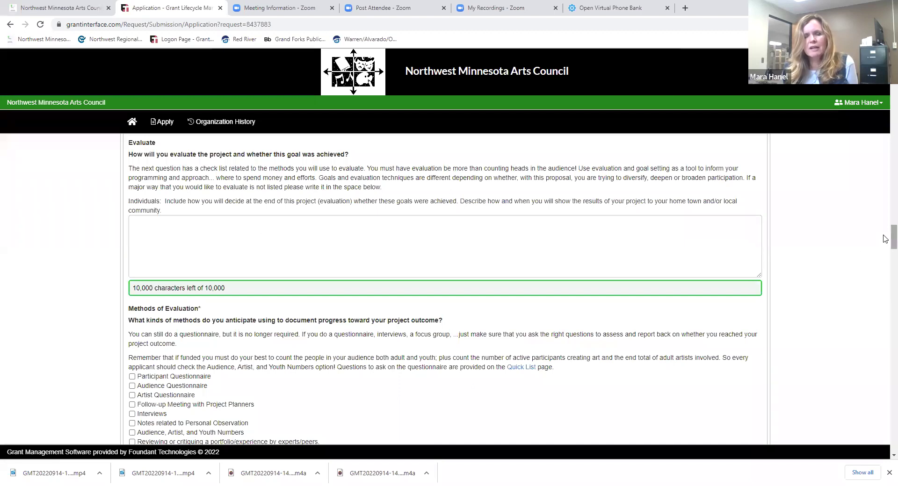
scroll(885, 240, "down", 2)
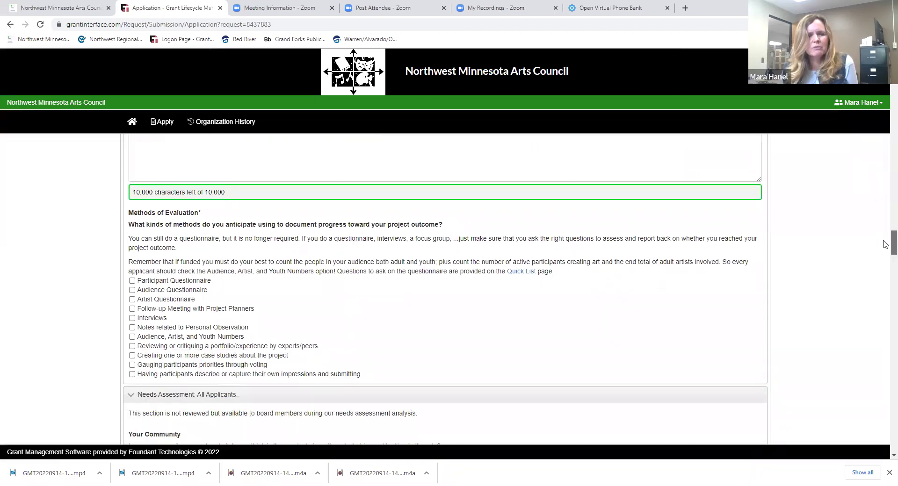
scroll(885, 248, "down", 3)
scroll(885, 258, "down", 2)
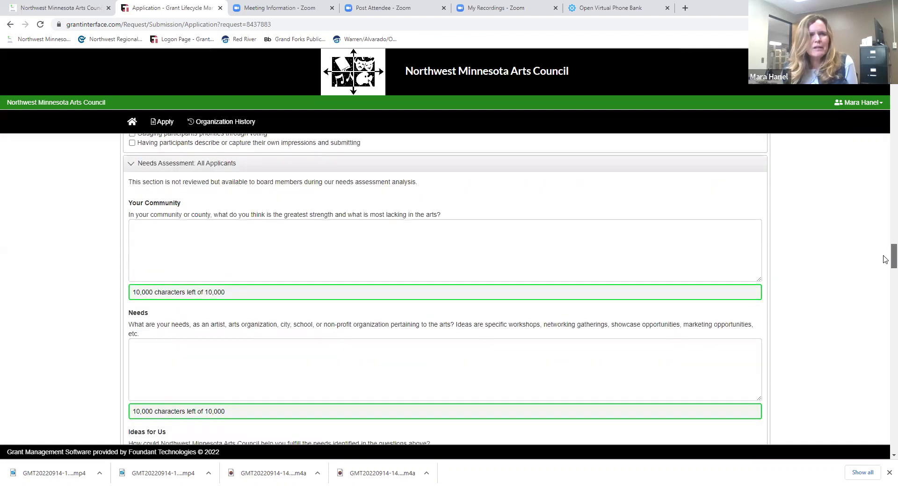
scroll(886, 260, "down", 1)
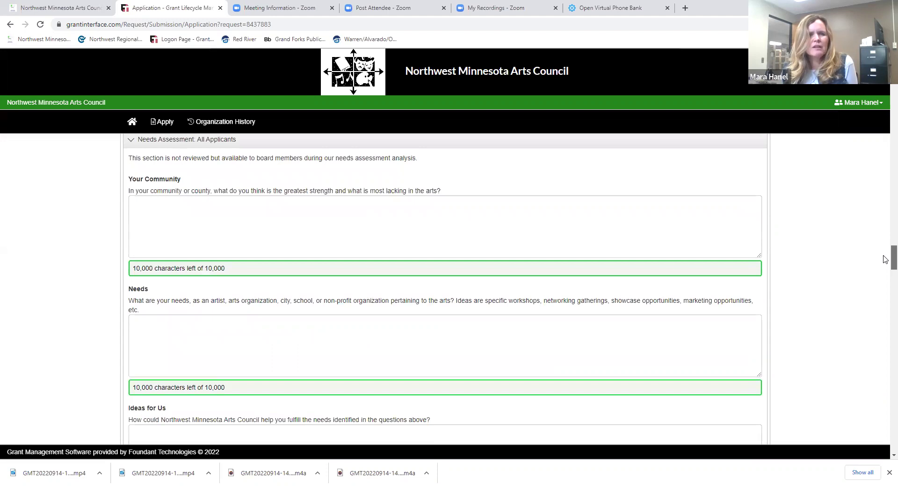
scroll(885, 261, "down", 2)
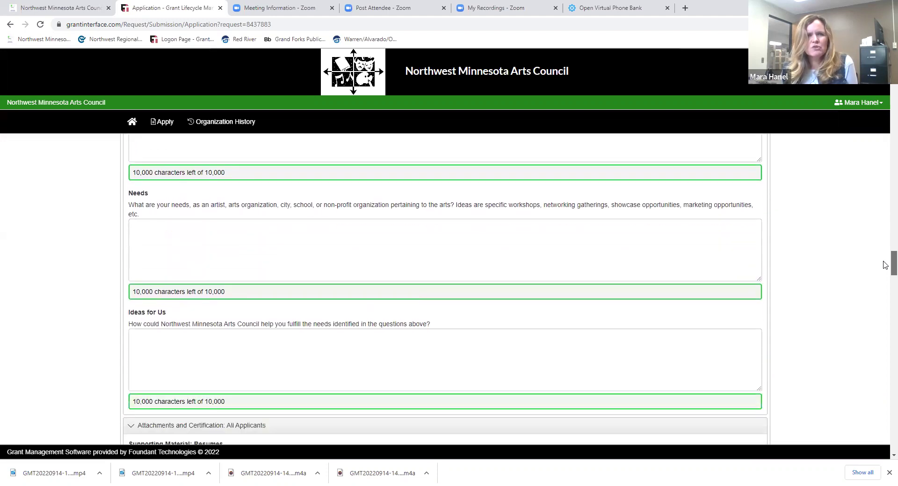
scroll(885, 265, "down", 2)
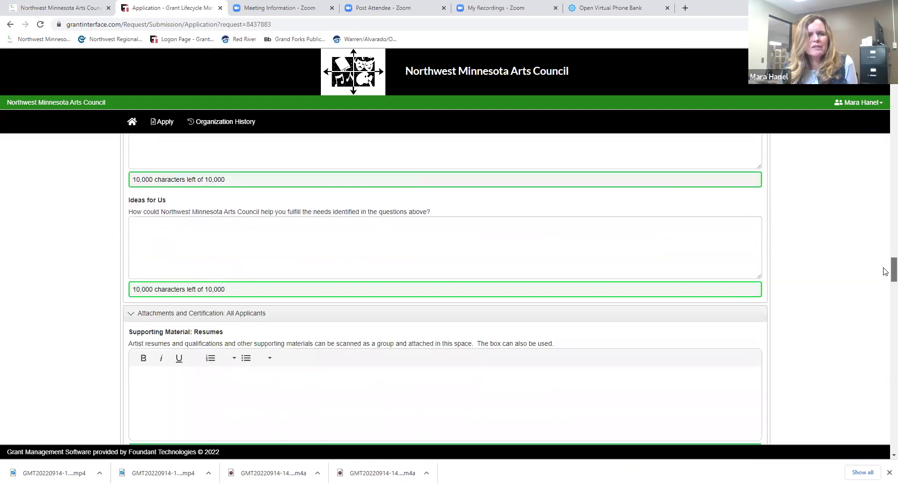
scroll(885, 274, "down", 2)
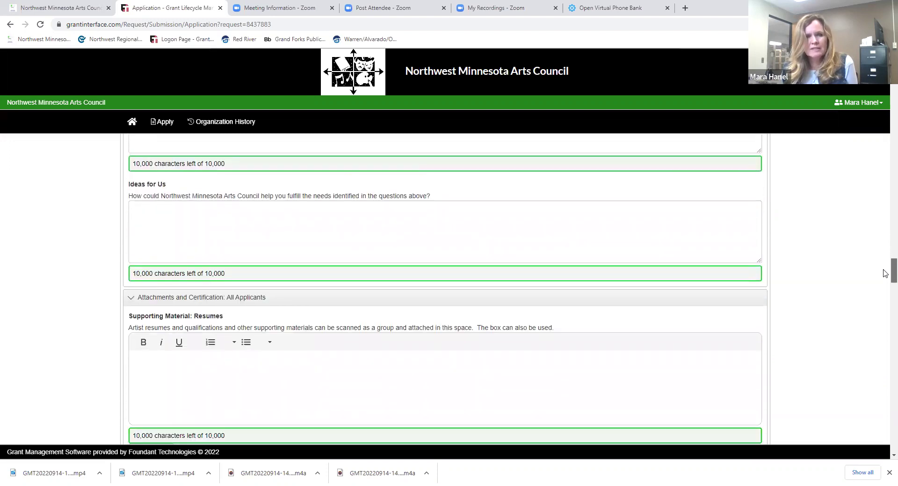
Review the attachments for resumes, quotes and fiscal paperwork, and the certification signatures for authorizing official, fiscal agent and project director
scroll(885, 280, "down", 1)
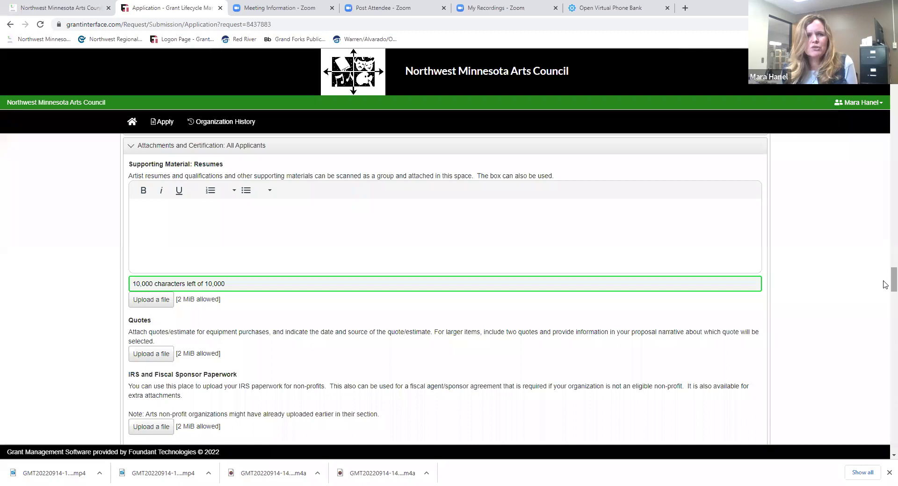
scroll(885, 284, "down", 4)
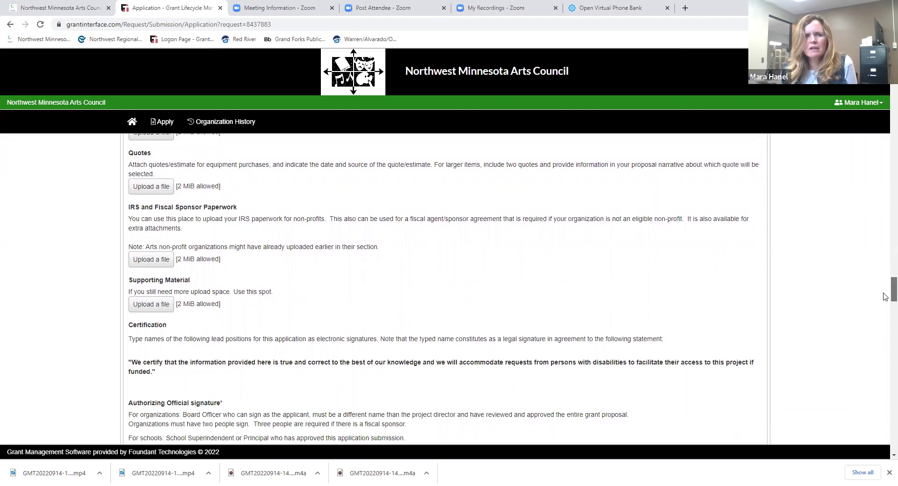
scroll(885, 296, "down", 4)
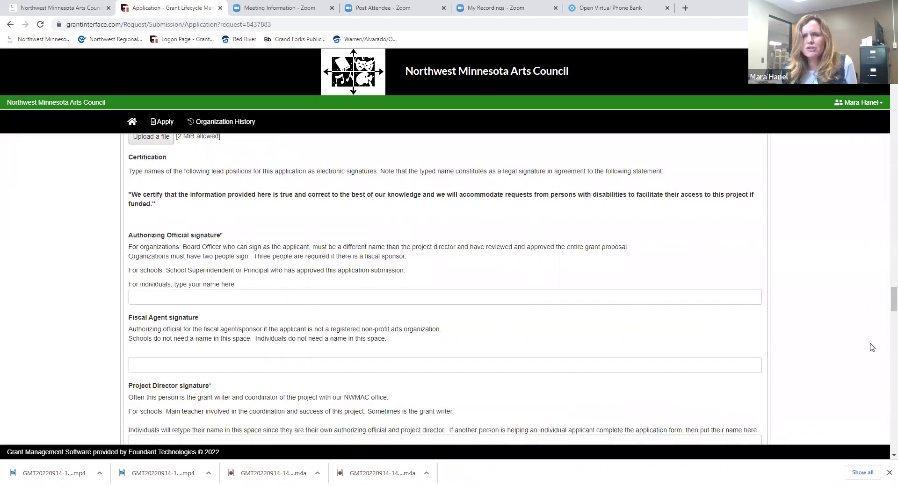
scroll(884, 319, "down", 4)
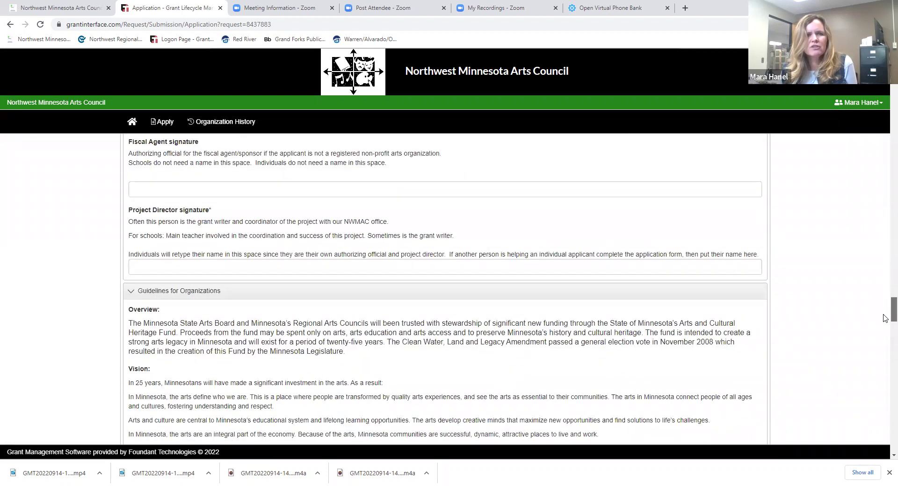
With the Guidelines for Organizations section collapsed, try to submit the incomplete application and check the form for missing required answers
left_click(653, 294)
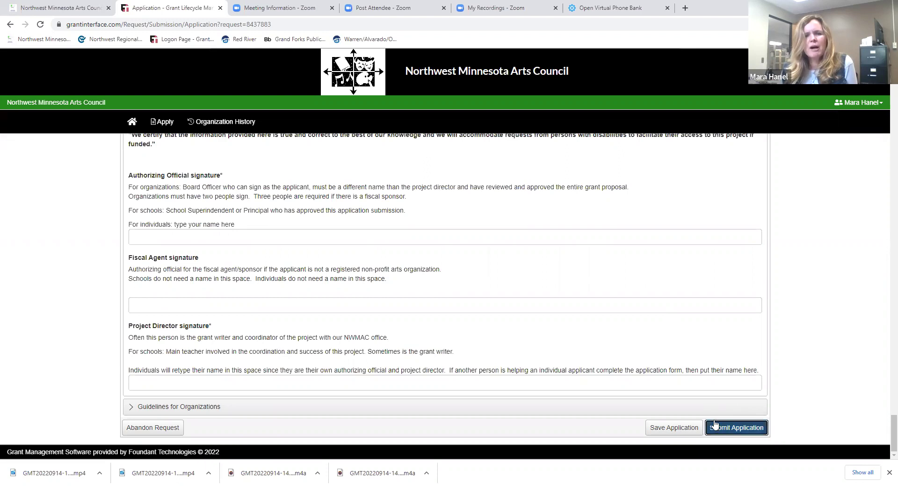
left_click(735, 416)
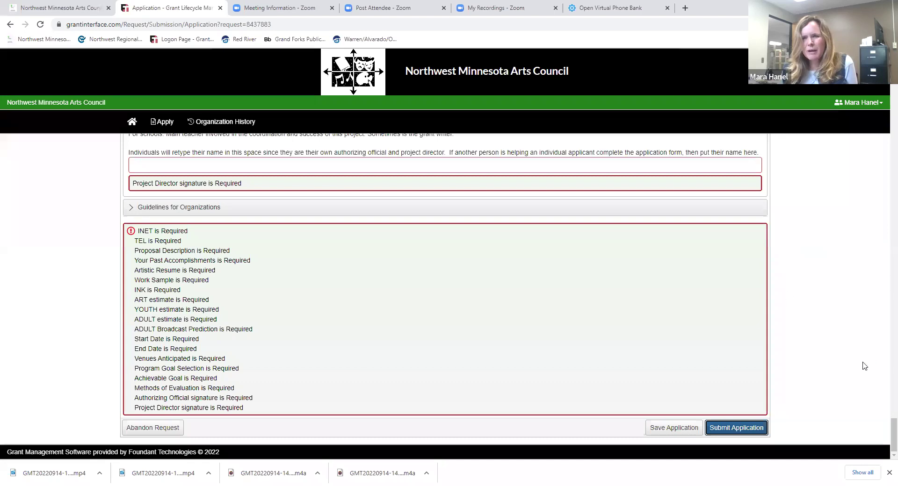
left_click_drag(885, 433, 885, 406)
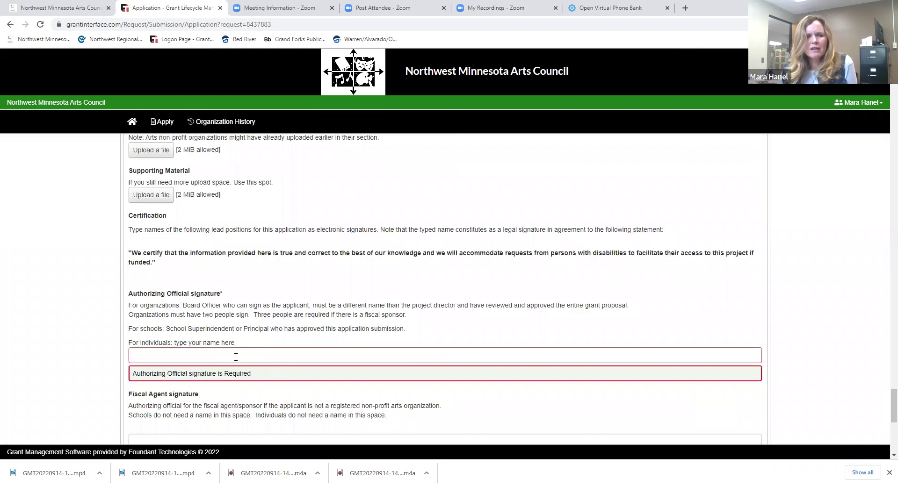
left_click_drag(885, 410, 885, 339)
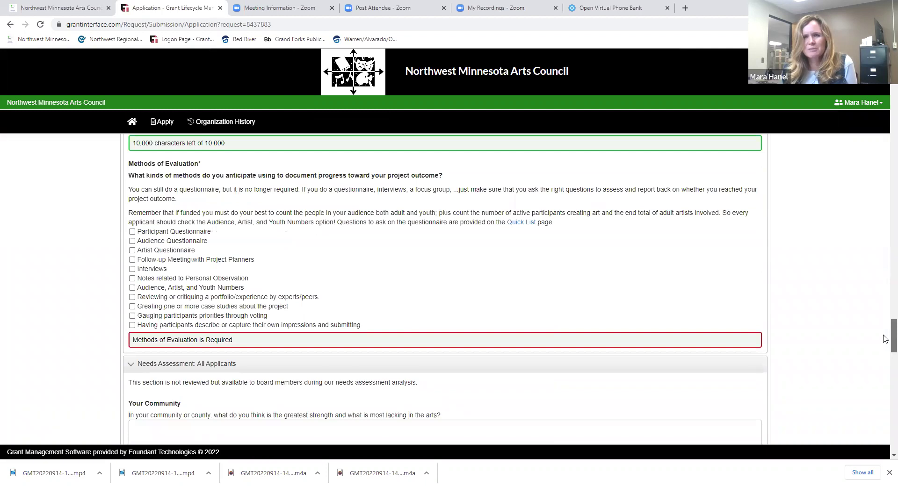